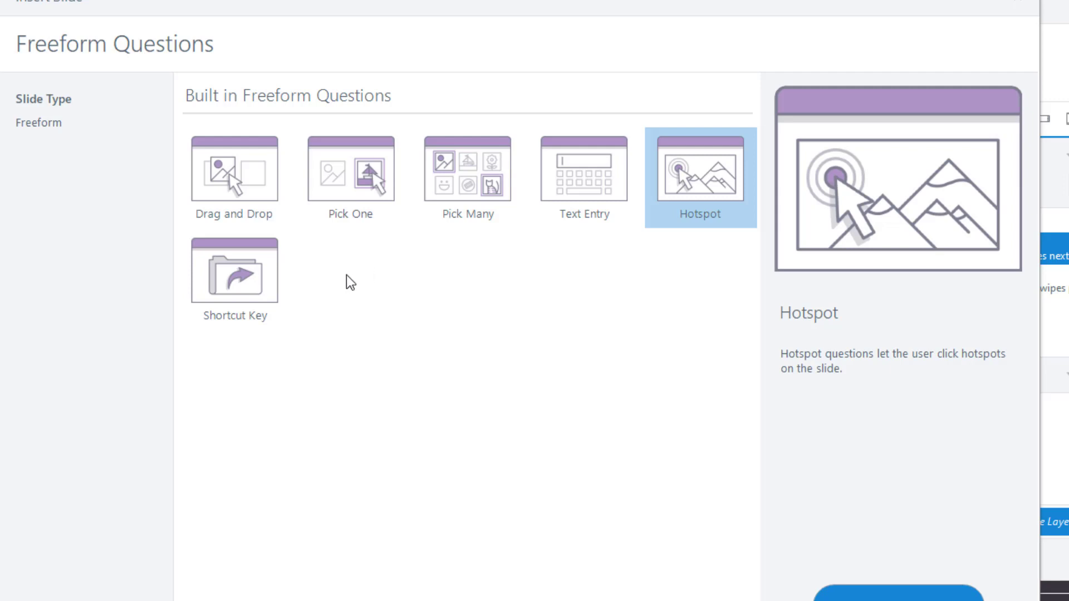
Insert a freeform Text Entry question slide
{"action": "left_click", "coordinate": [276, 286]}
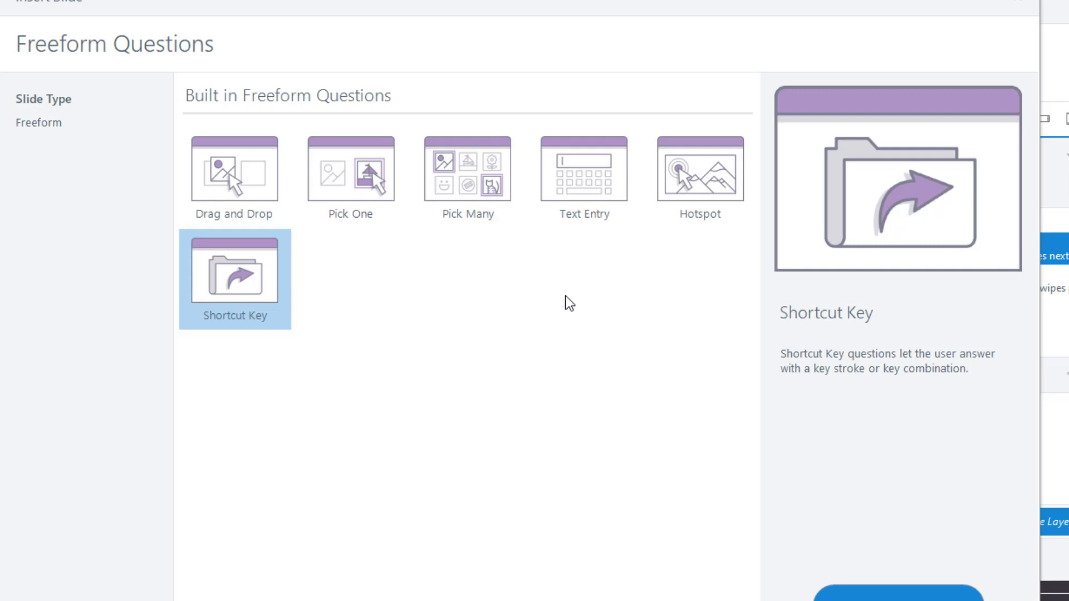
{"action": "left_click", "coordinate": [586, 204]}
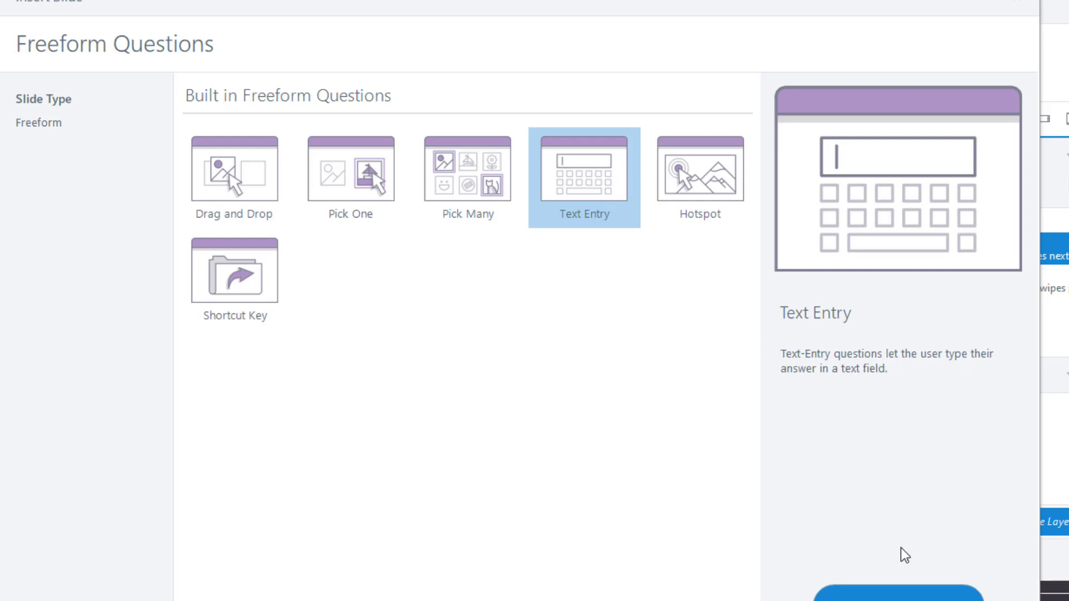
{"action": "left_click", "coordinate": [901, 593]}
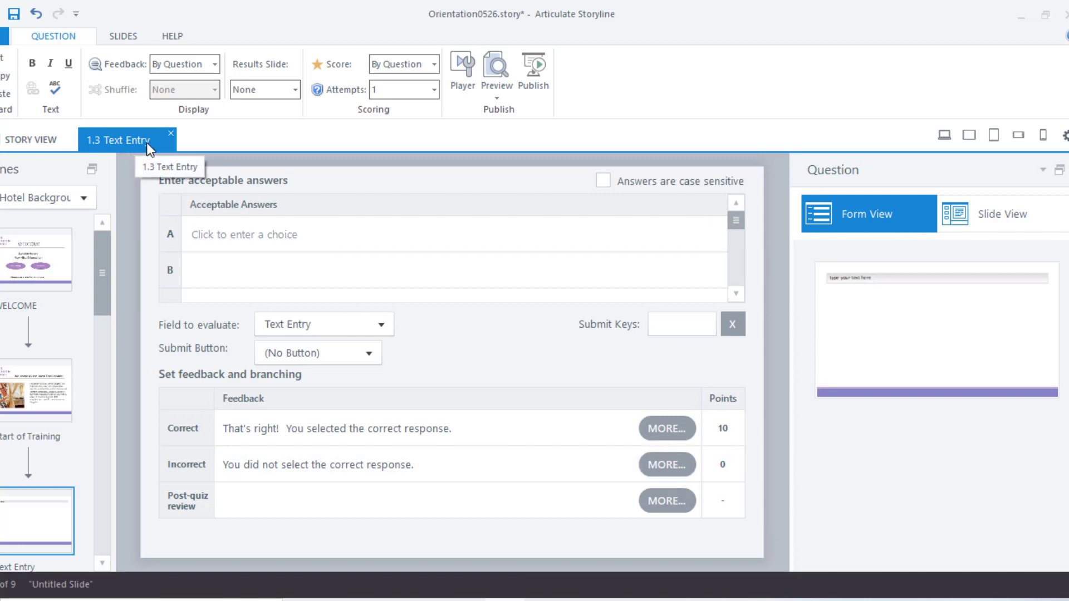
{"action": "left_click_drag", "start_coordinate": [106, 263], "coordinate": [105, 283]}
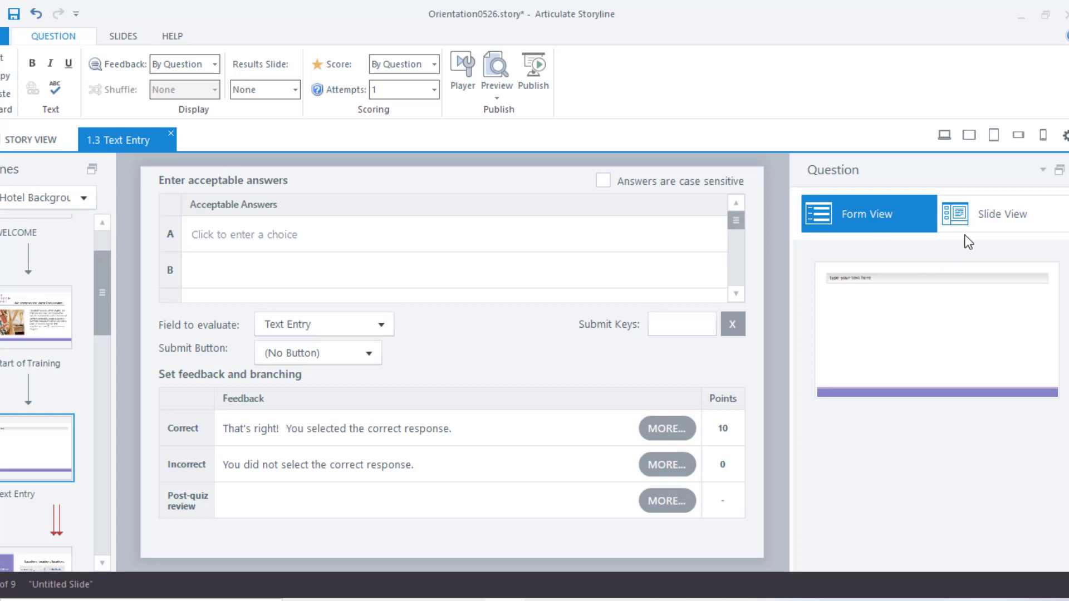
In Slide View, move the text entry field down to just below the slide's middle and centre its text
{"action": "left_click", "coordinate": [988, 221]}
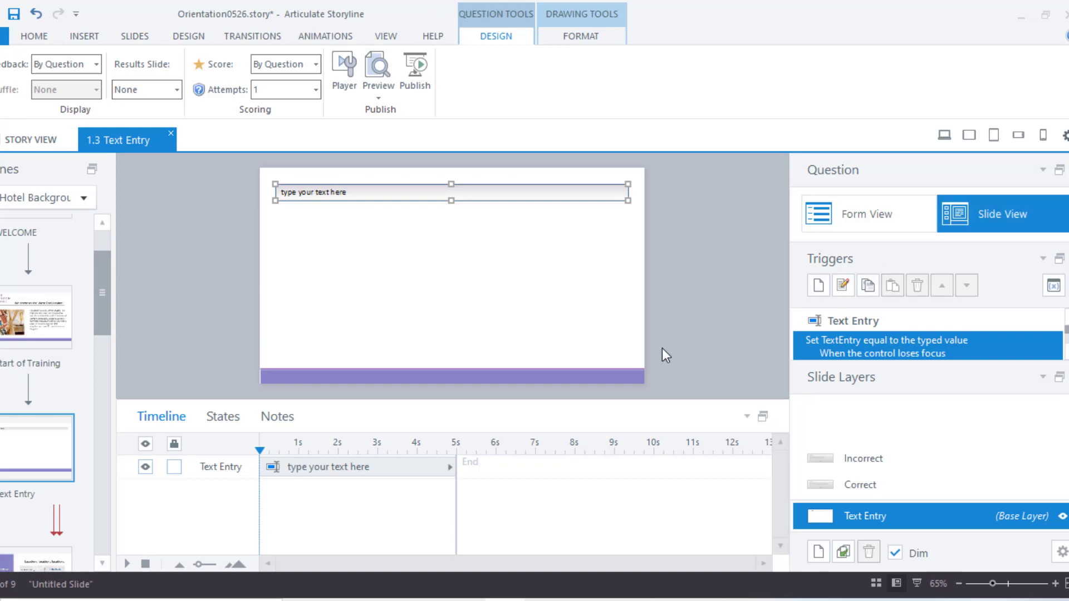
{"action": "left_click_drag", "start_coordinate": [604, 400], "coordinate": [600, 442]}
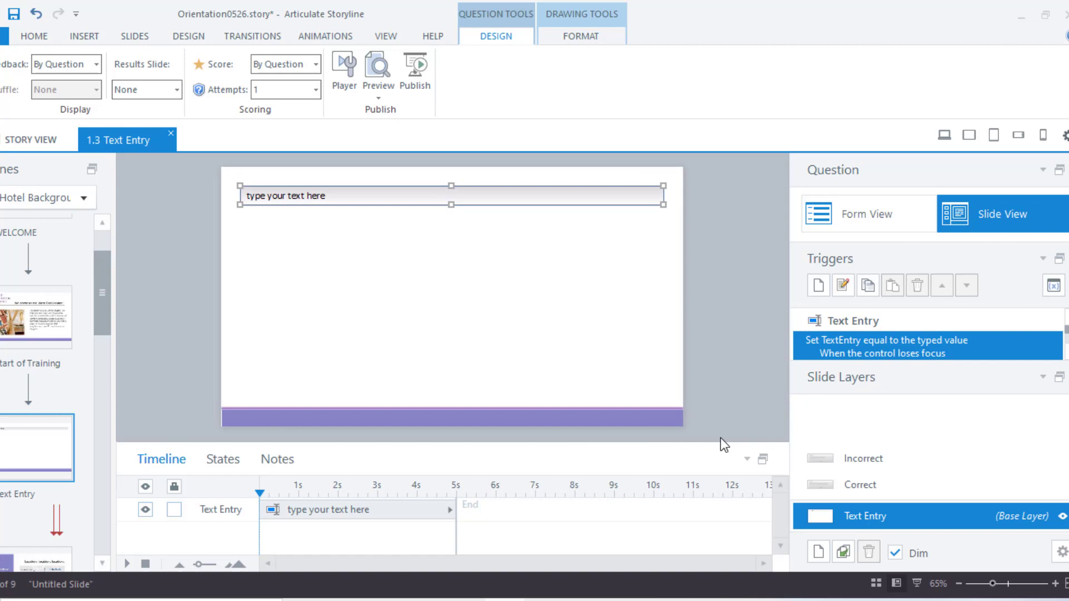
{"action": "left_click_drag", "start_coordinate": [558, 206], "coordinate": [556, 311]}
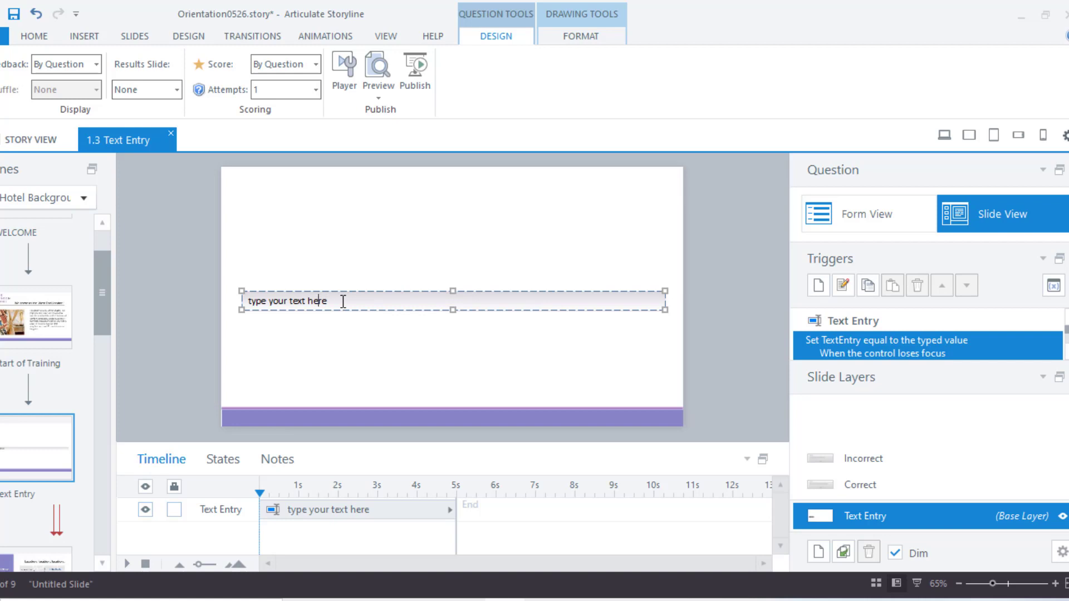
{"action": "left_click", "coordinate": [32, 37]}
{"action": "left_click", "coordinate": [476, 91]}
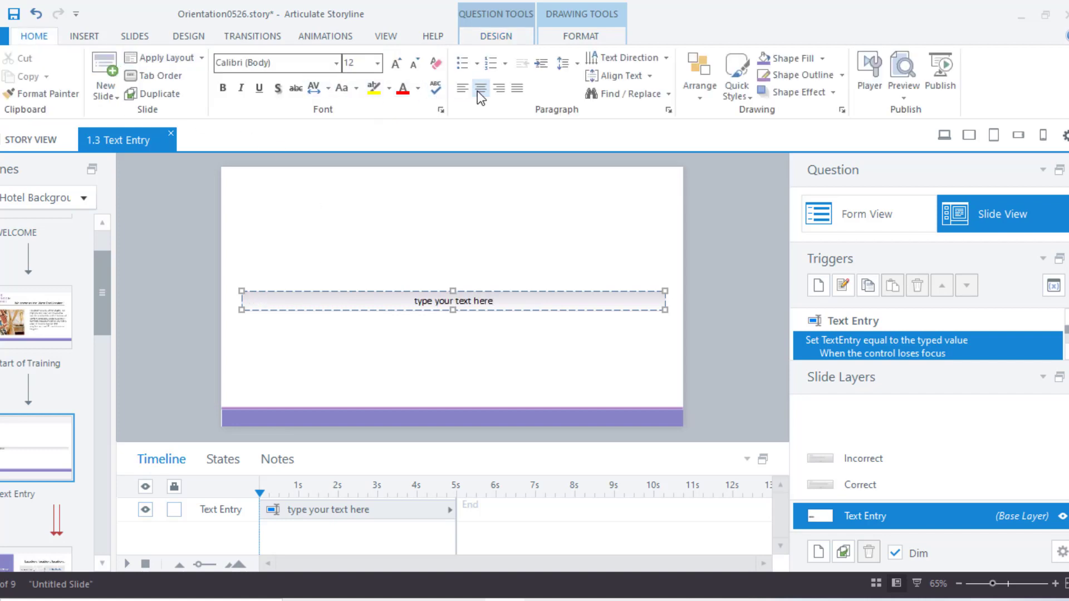
{"action": "left_click", "coordinate": [510, 249]}
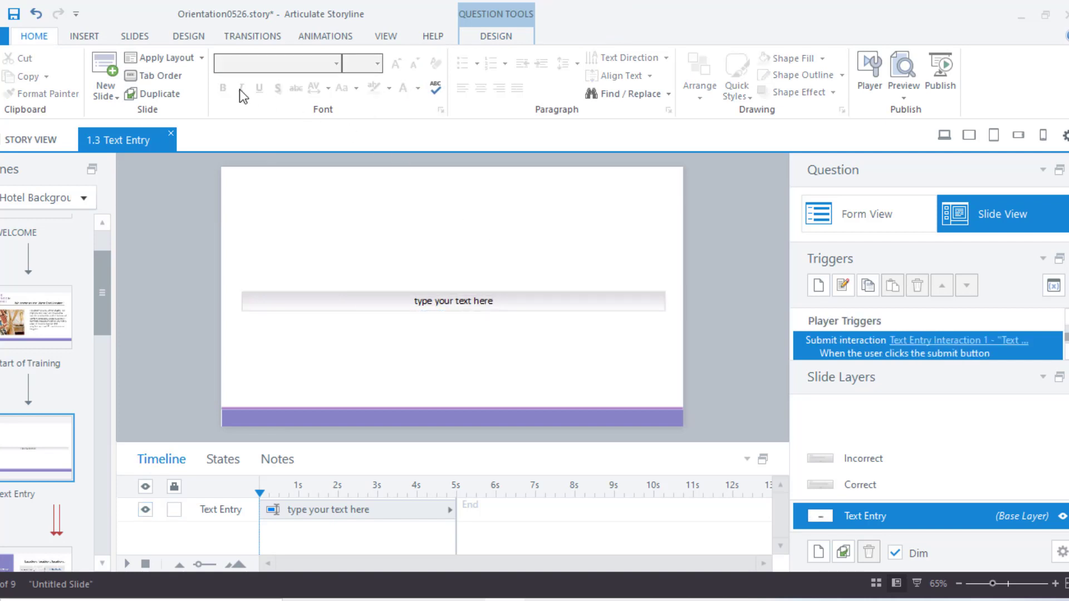
Add a centred, slide-wide text box above the entry field reading "What is the first and last name of the founder of Landon Hotels?"
{"action": "left_click", "coordinate": [84, 37]}
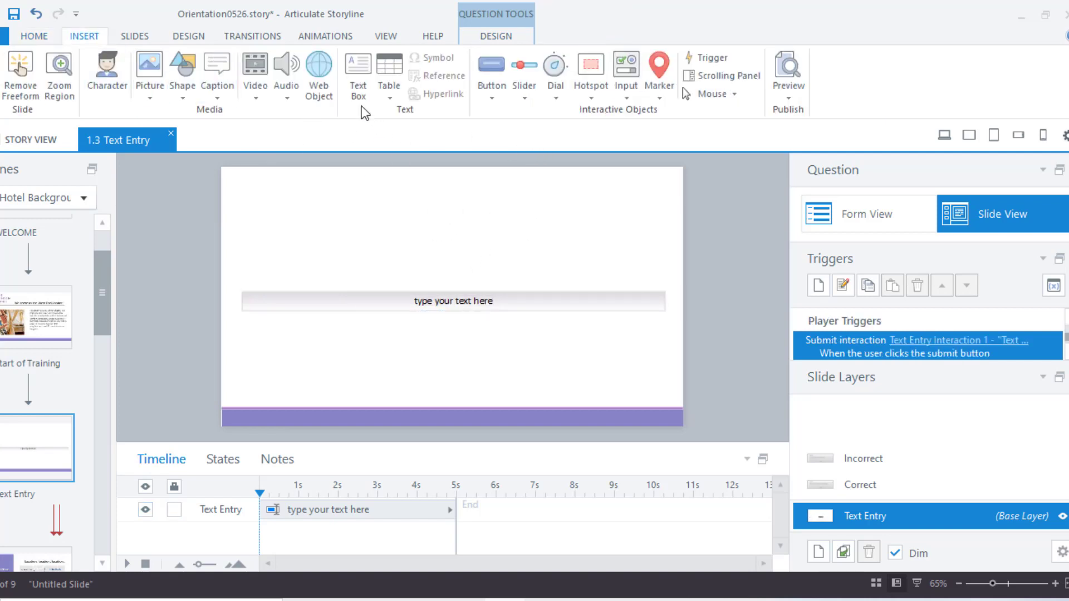
{"action": "left_click", "coordinate": [358, 84]}
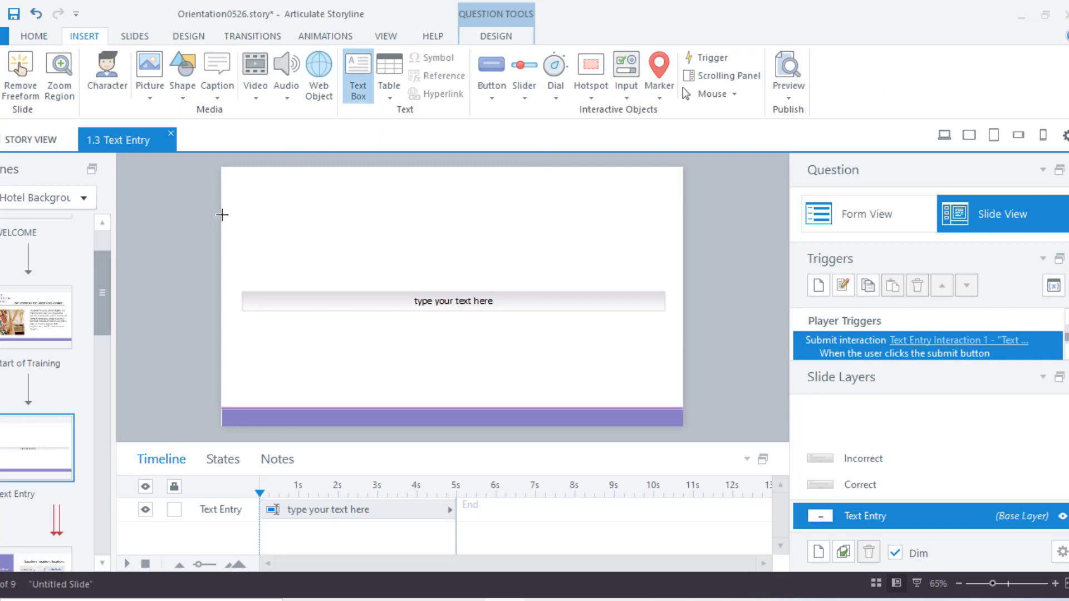
{"action": "mouse_move", "coordinate": [222, 215]}
{"action": "left_mouse_down"}
{"action": "mouse_move", "coordinate": [653, 251]}
{"action": "mouse_move", "coordinate": [683, 244]}
{"action": "left_mouse_up"}
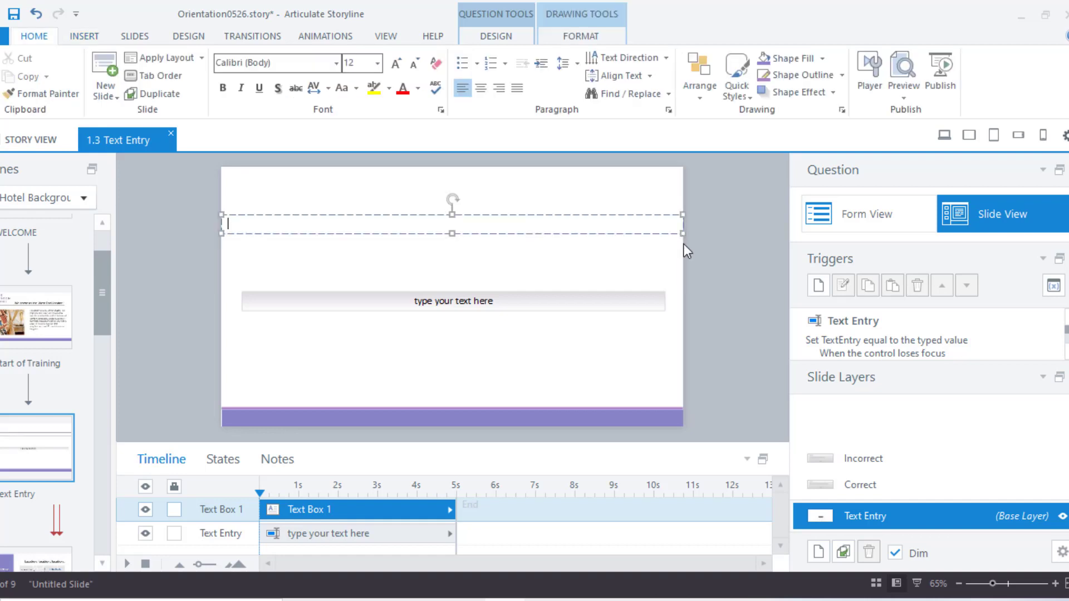
{"action": "left_click", "coordinate": [482, 88]}
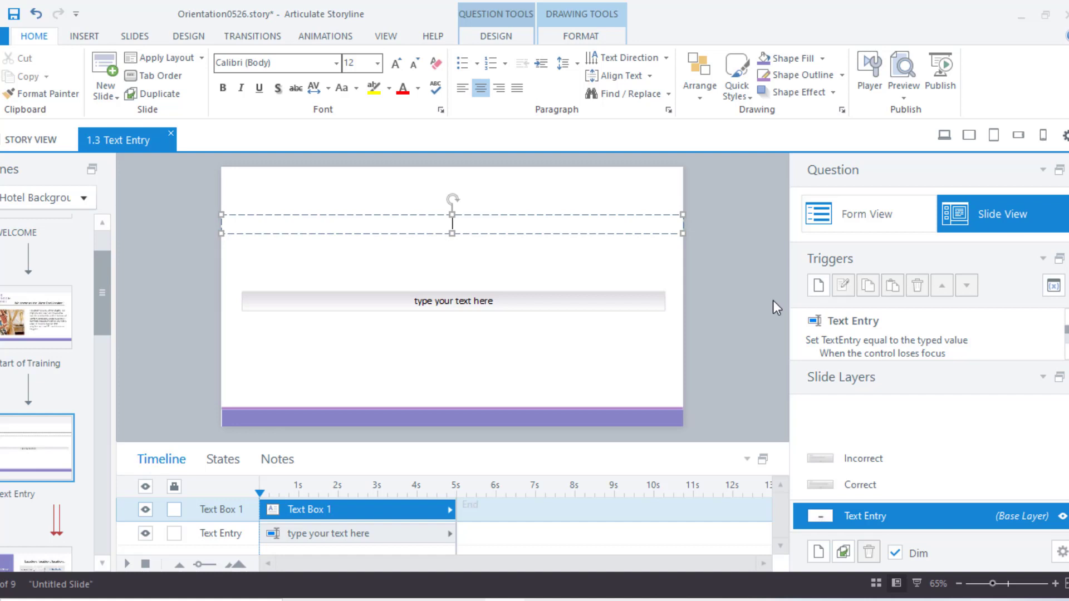
{"action": "type", "text": "What is the first and last name of the founder of Landon Hotels?"}
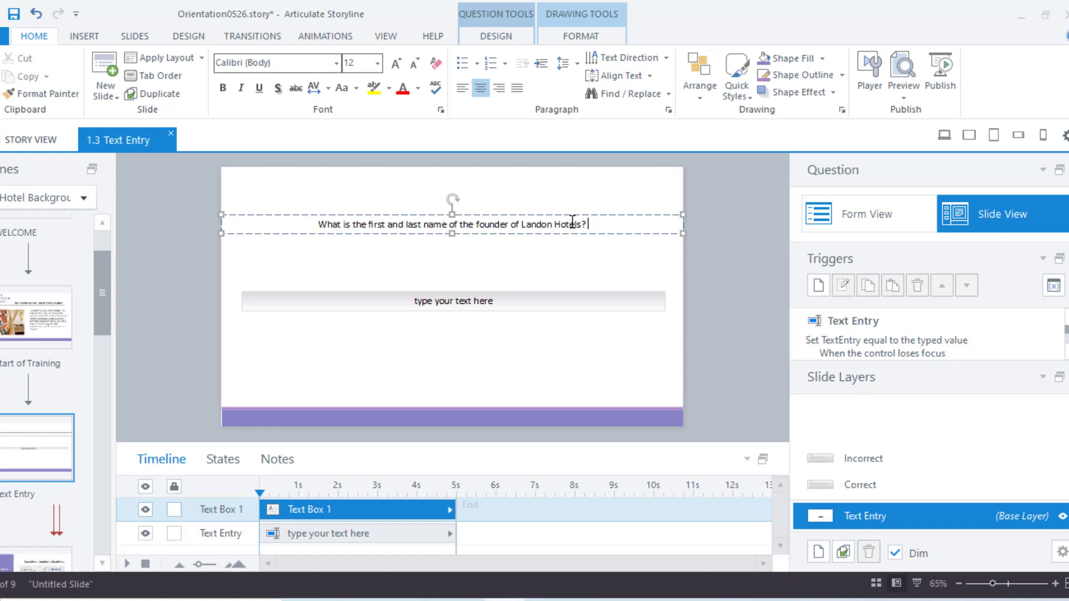
{"action": "left_click", "coordinate": [682, 237]}
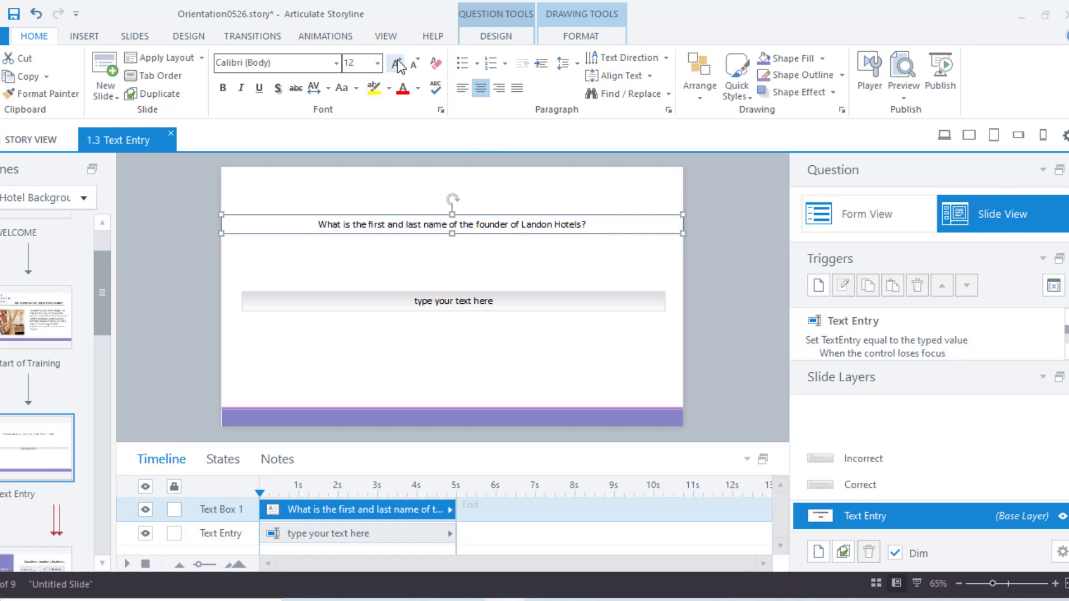
Set the question text box to Arial, size 16
{"action": "left_click", "coordinate": [336, 62]}
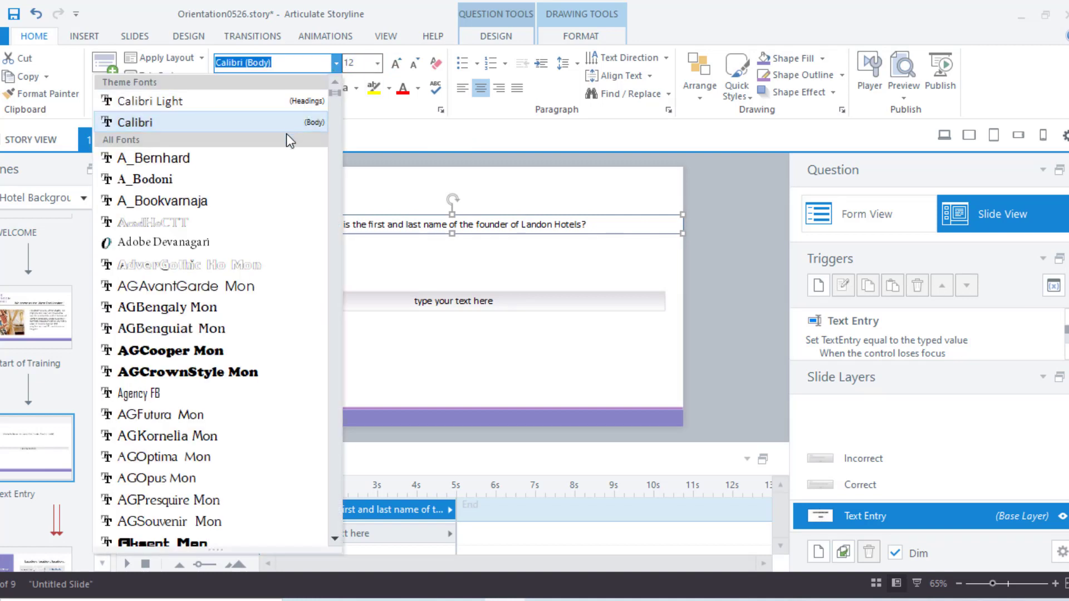
{"action": "scroll", "coordinate": [274, 323], "scroll_direction": "down", "scroll_amount": 3}
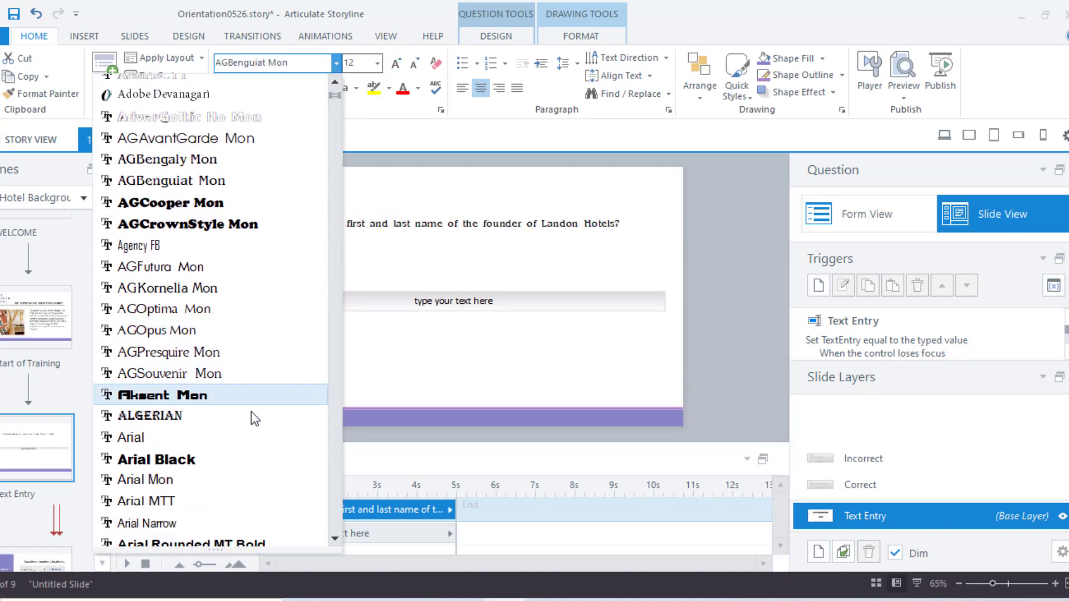
{"action": "left_click", "coordinate": [261, 437]}
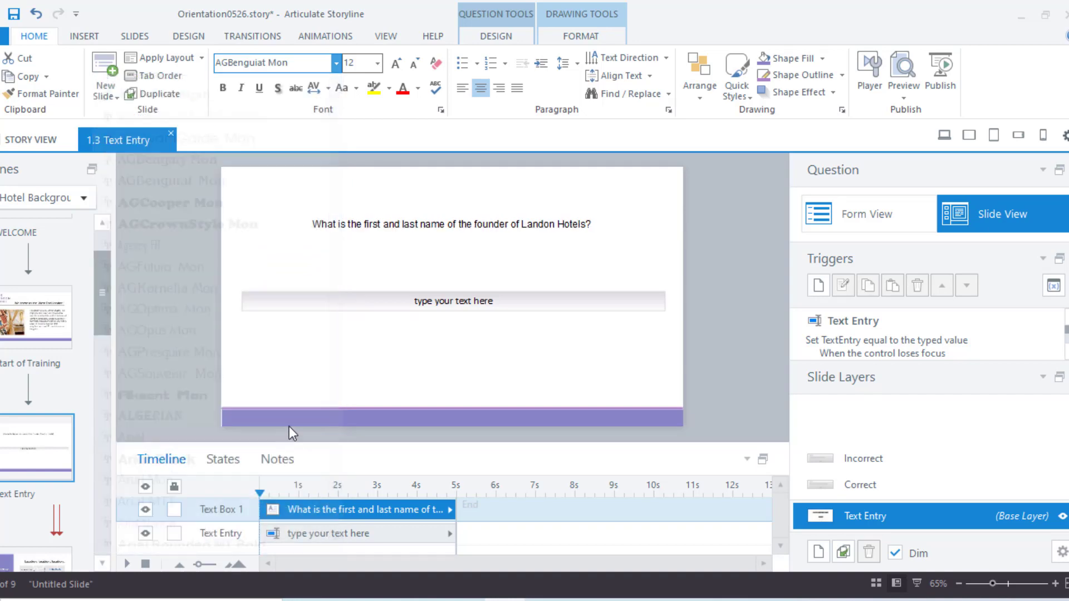
{"action": "left_click", "coordinate": [401, 64]}
{"action": "left_click", "coordinate": [400, 64]}
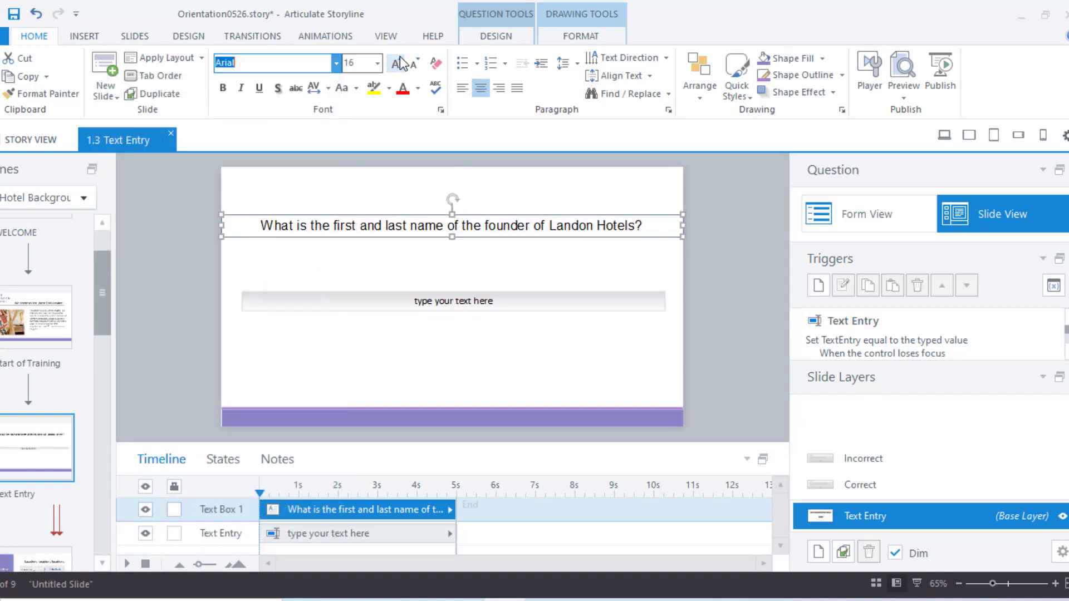
Replace the entry field's placeholder text with "Энд хариугаа бичнэ үү."
{"action": "left_click", "coordinate": [448, 304]}
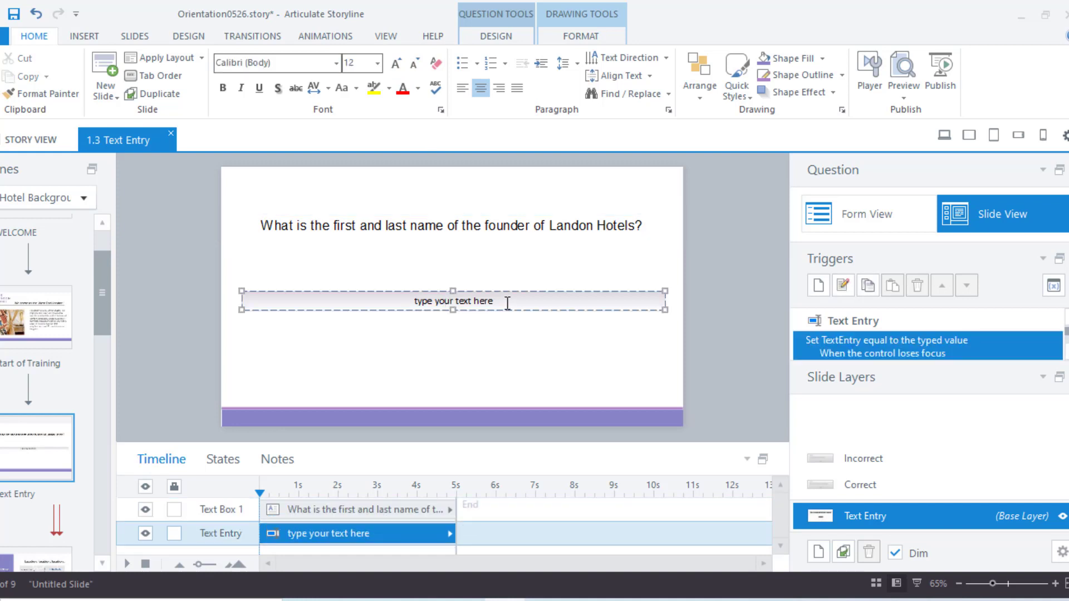
{"action": "left_click_drag", "start_coordinate": [494, 303], "coordinate": [414, 304]}
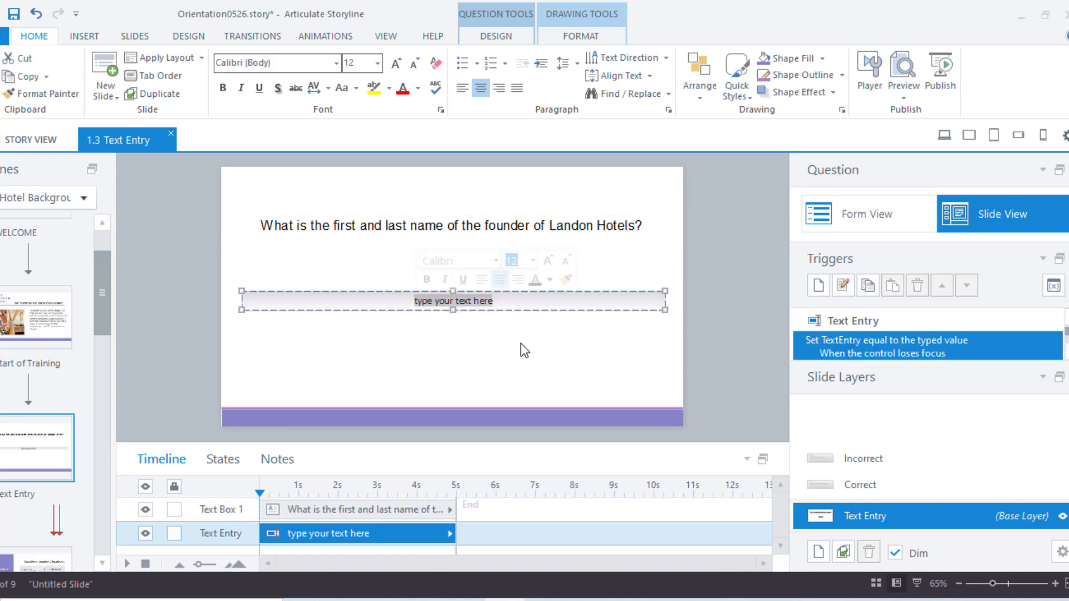
{"action": "type", "text": "Энд хариугаа бичнэ үү."}
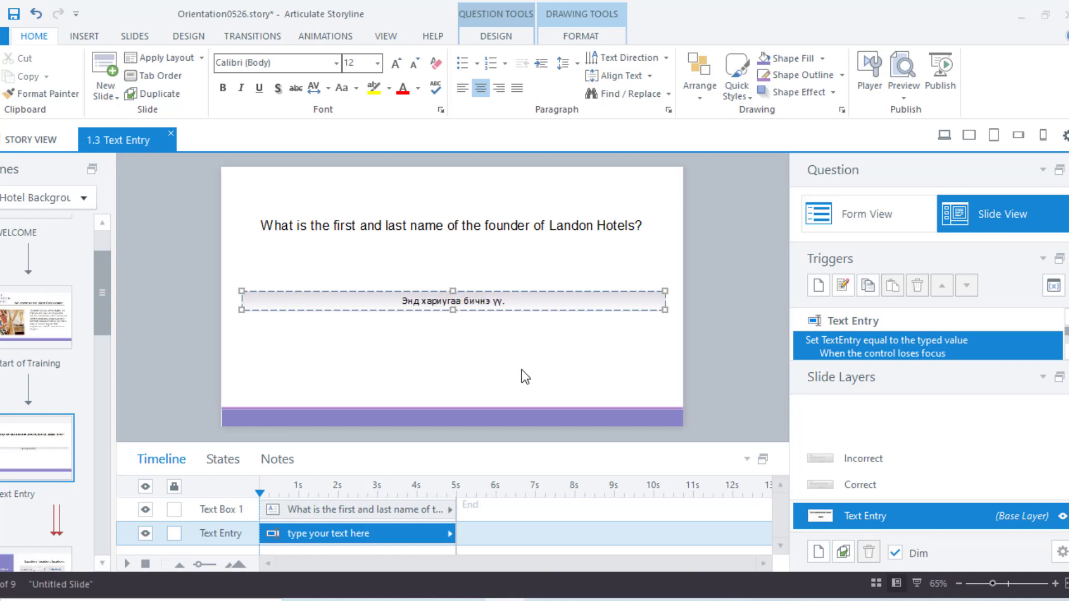
Change the entry field's placeholder text to Arial and enlarge it by two font size increments
{"action": "left_click_drag", "start_coordinate": [522, 301], "coordinate": [410, 302]}
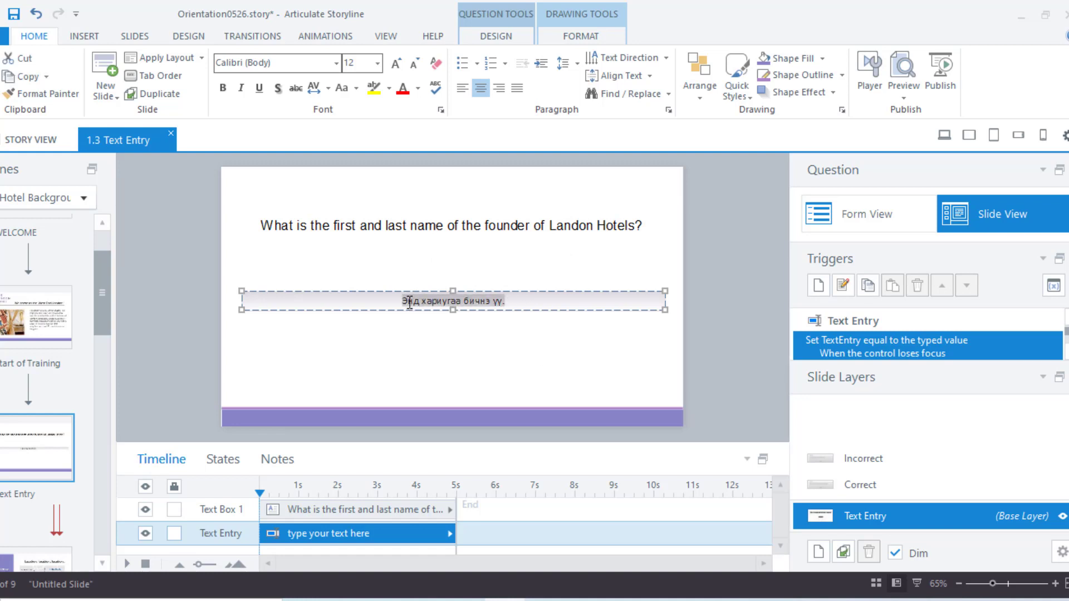
{"action": "left_click", "coordinate": [336, 62]}
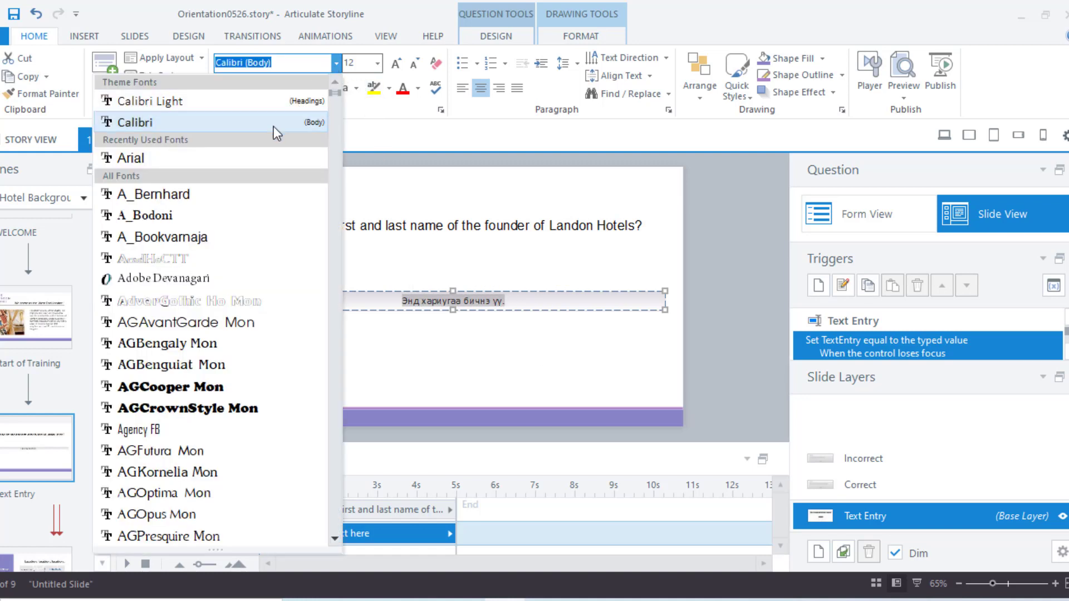
{"action": "left_click", "coordinate": [272, 157]}
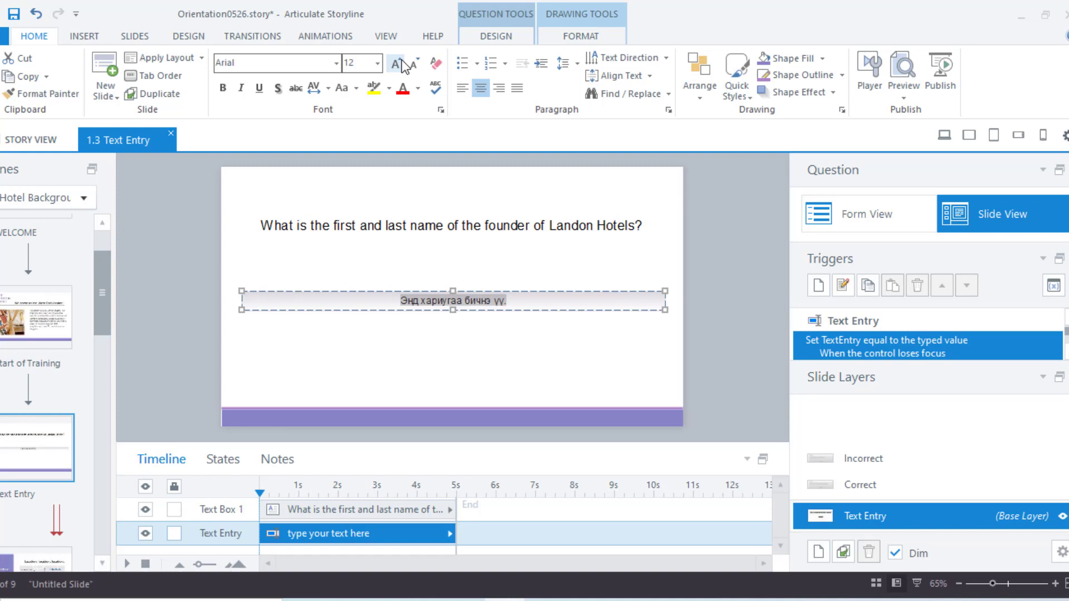
{"action": "left_click", "coordinate": [397, 63]}
{"action": "left_click", "coordinate": [397, 64]}
In Form View, enter the founder's full name as acceptable answer A in Latin script and answer B in Cyrillic
{"action": "left_click", "coordinate": [860, 217]}
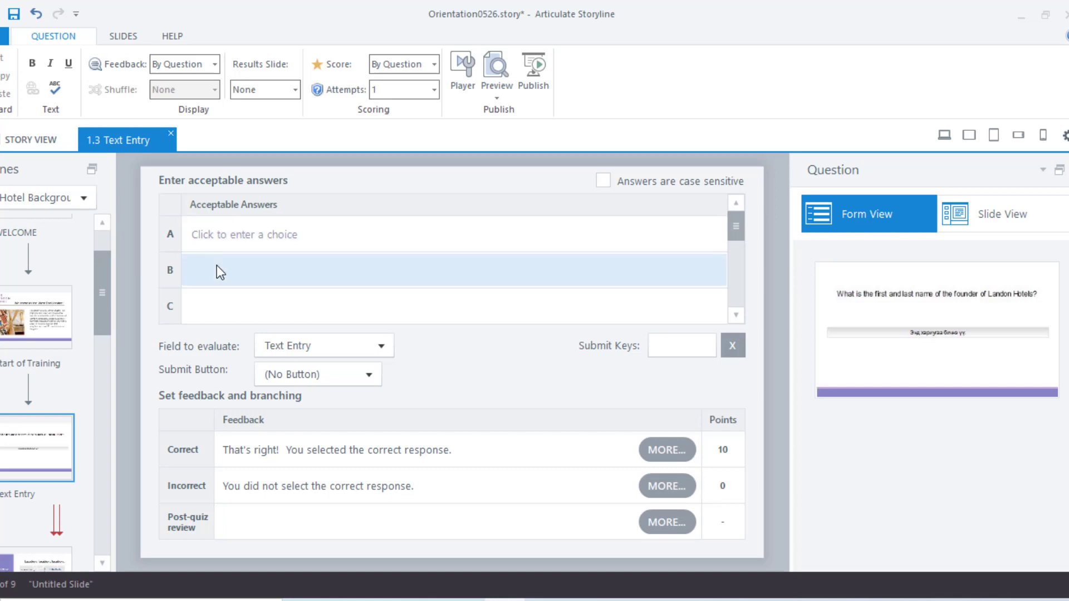
{"action": "left_click", "coordinate": [242, 238]}
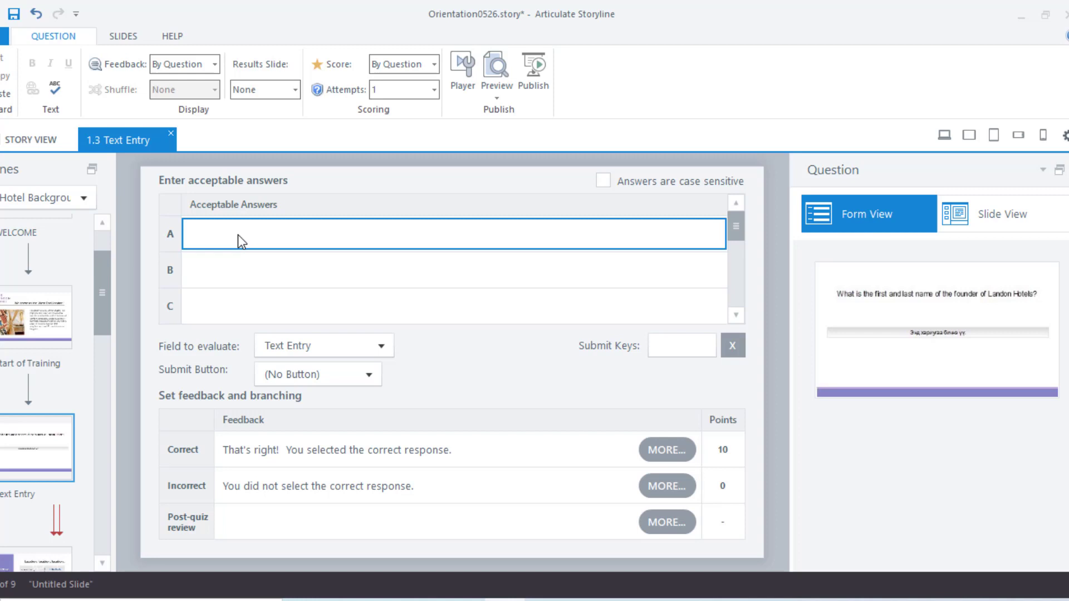
{"action": "key", "text": "alt"}
{"action": "type", "text": "An"}
{"action": "type", "text": "thur Landon"}
{"action": "left_click", "coordinate": [261, 273]}
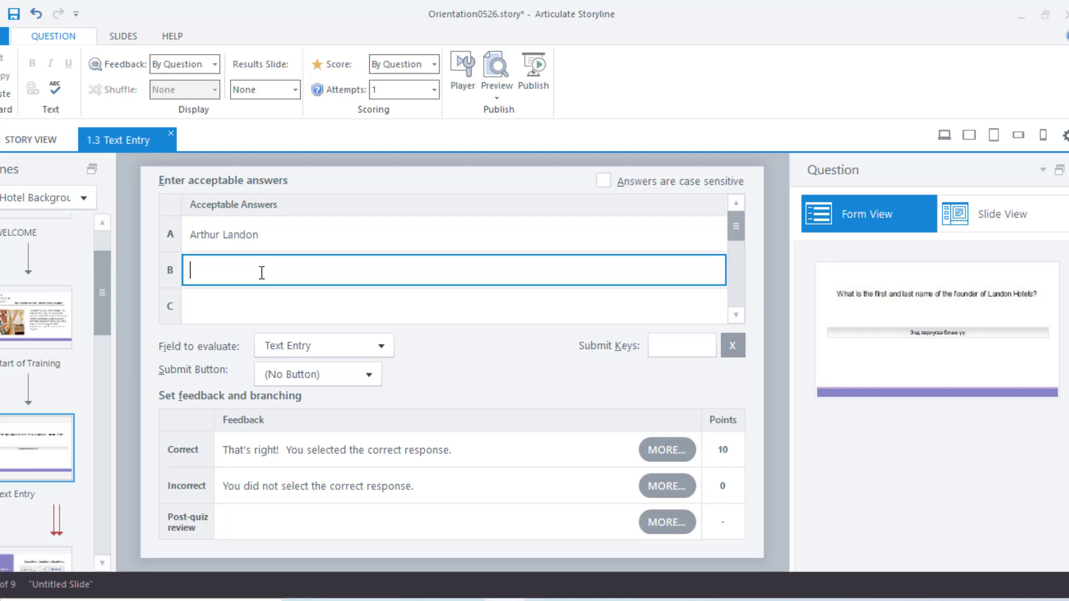
{"action": "type", "text": "Артур Ландон"}
{"action": "left_click", "coordinate": [449, 299]}
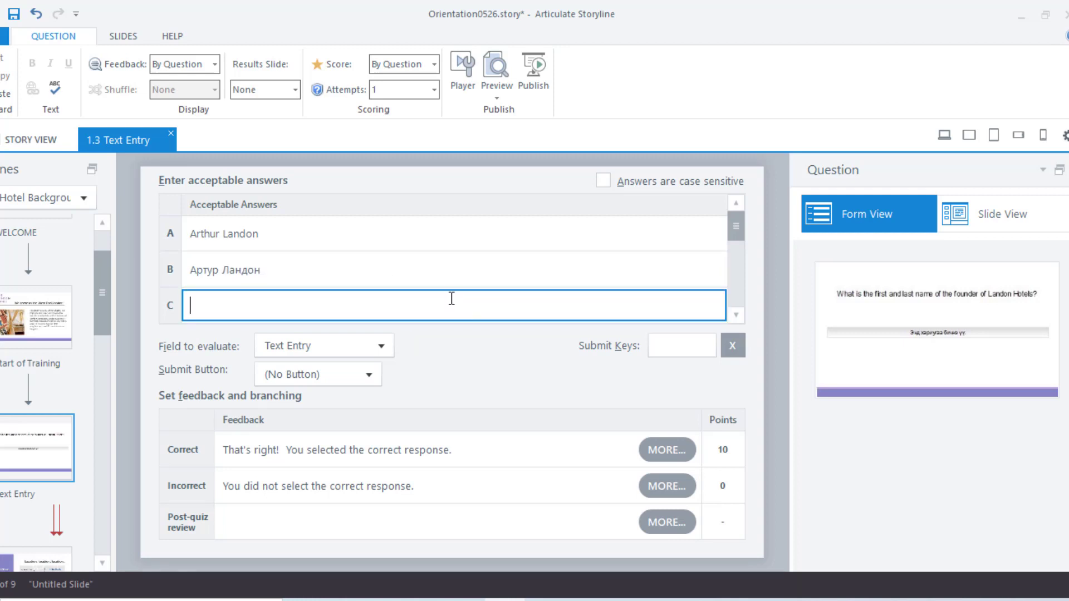
{"action": "left_click", "coordinate": [444, 268]}
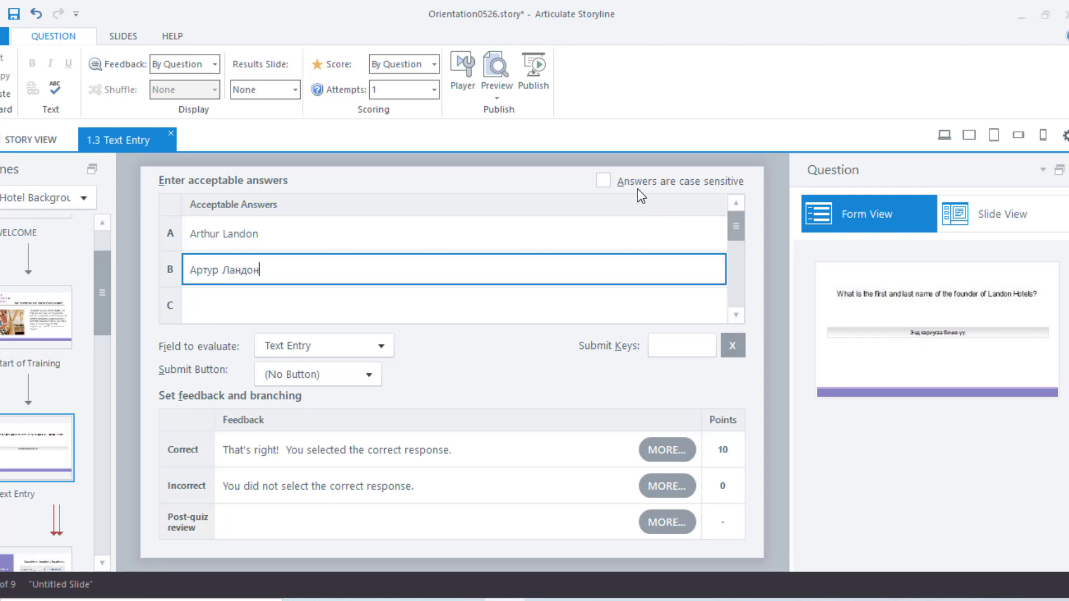
Review the case sensitivity setting and the available choices for the field to evaluate and the submit button
{"action": "left_click", "coordinate": [604, 184]}
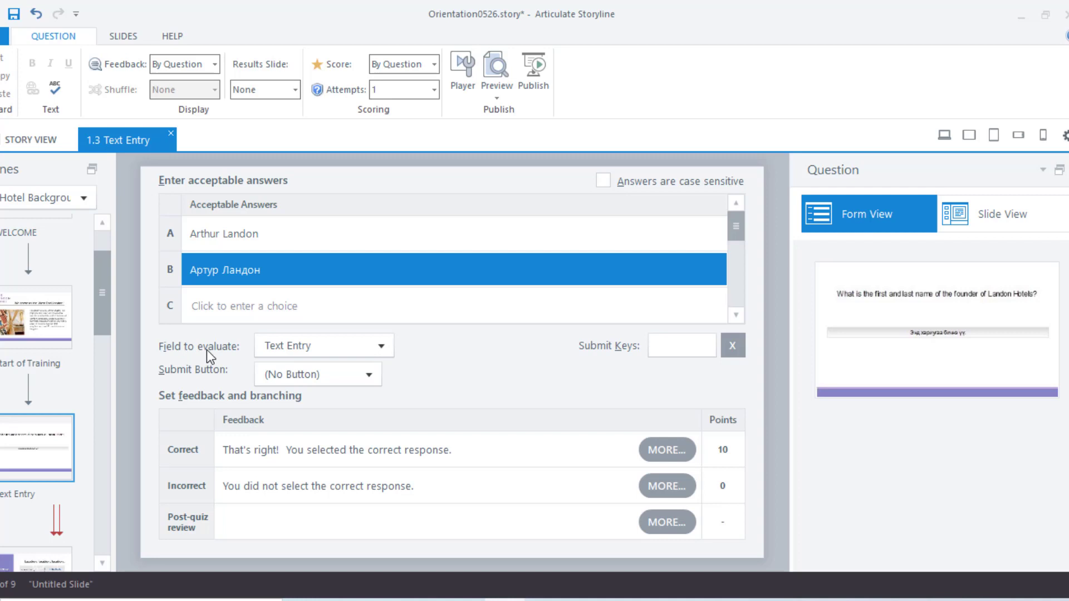
{"action": "left_click", "coordinate": [382, 348]}
{"action": "left_click", "coordinate": [382, 348]}
{"action": "left_click", "coordinate": [369, 378]}
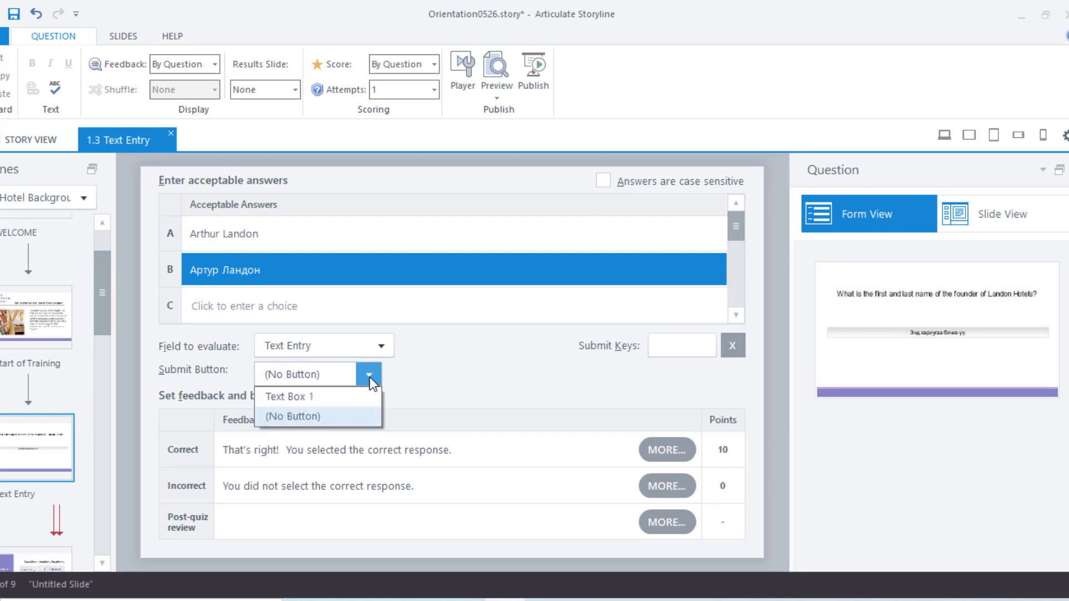
{"action": "left_click", "coordinate": [369, 378]}
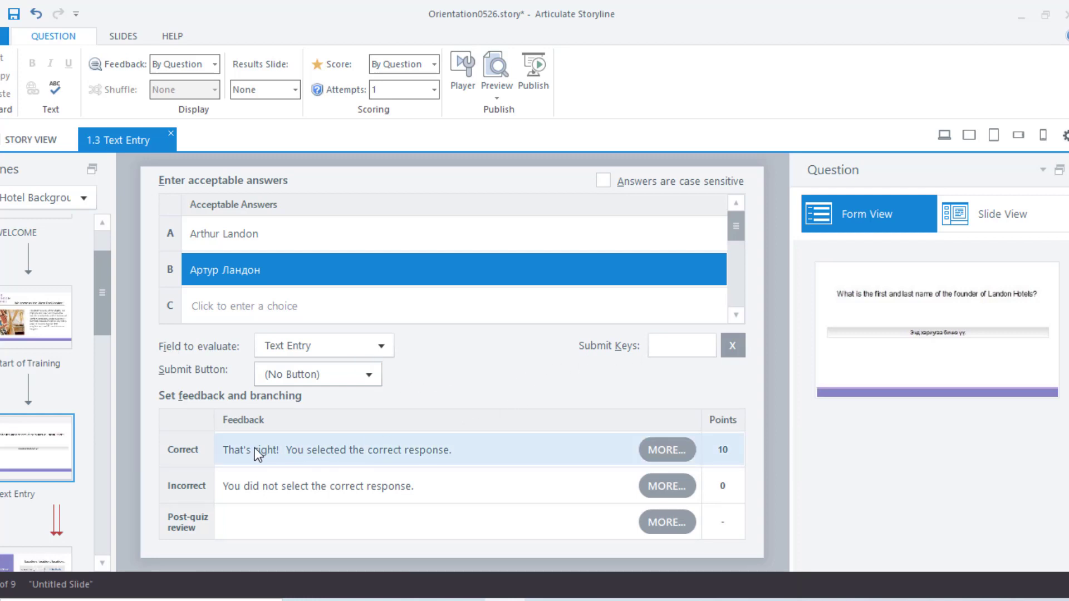
Replace the feedback for a correct answer with "Таны хариулт зөв байна."
{"action": "left_click", "coordinate": [466, 453]}
{"action": "left_click_drag", "start_coordinate": [466, 453], "coordinate": [222, 456]}
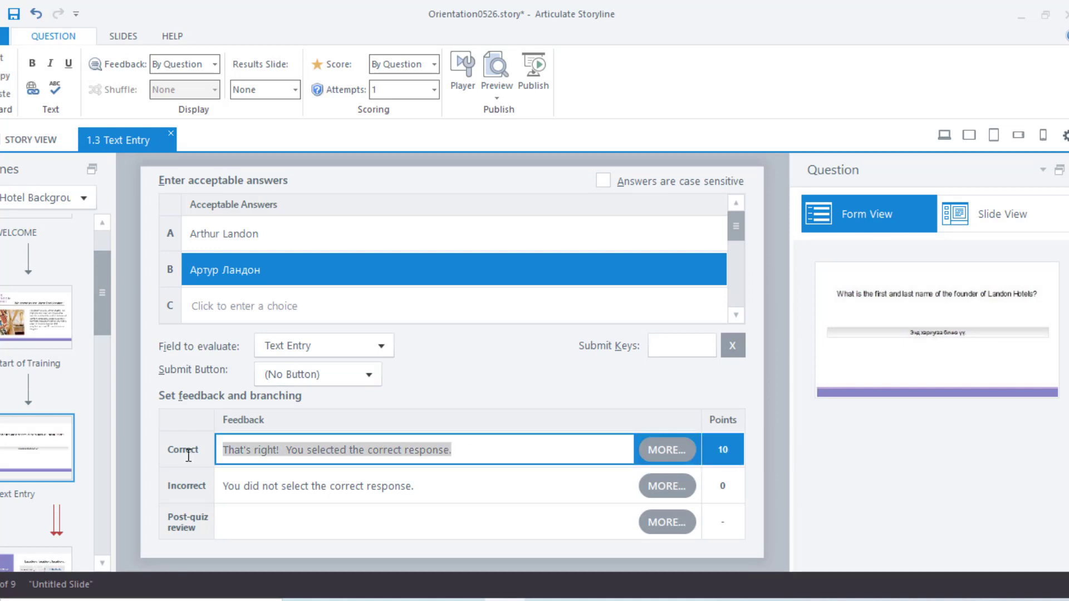
{"action": "type", "text": "T"}
{"action": "type", "text": "аны хариулт зөв байна."}
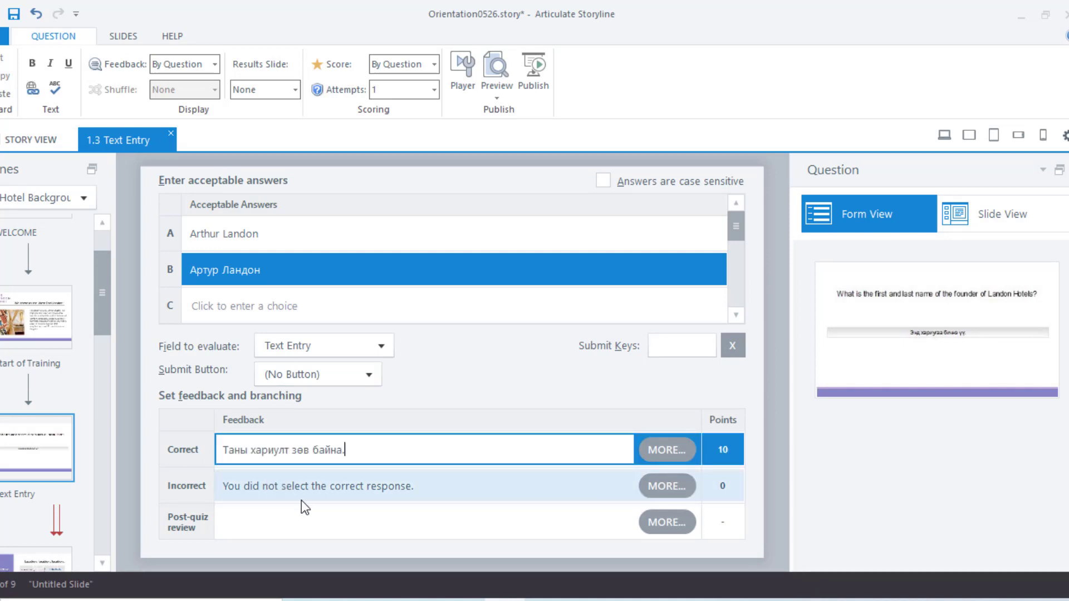
Set the points awarded for a correct answer to 5
{"action": "left_click", "coordinate": [718, 452]}
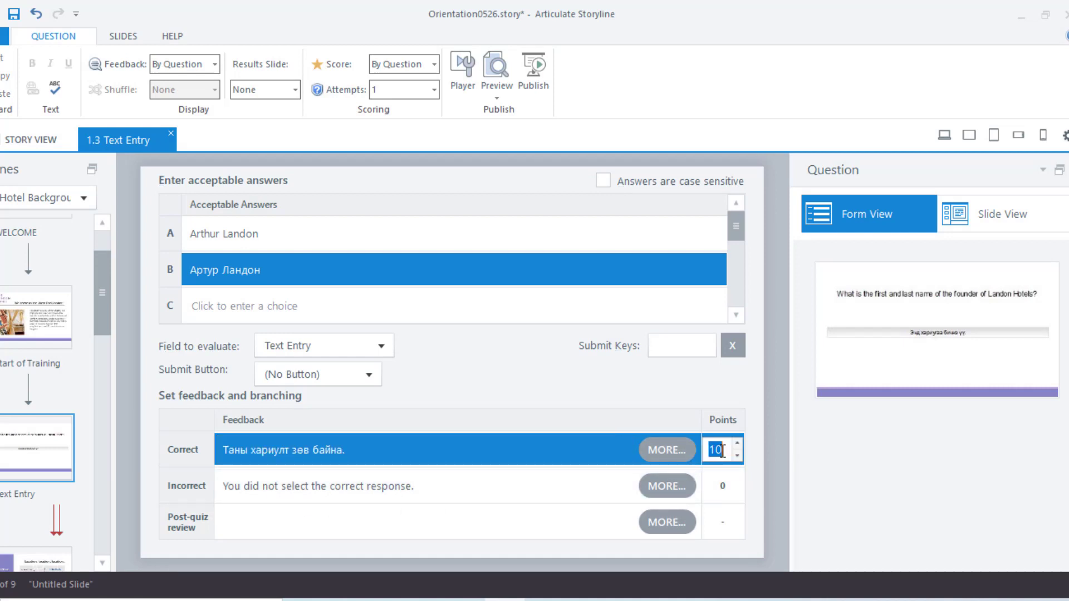
{"action": "left_click", "coordinate": [738, 456]}
{"action": "left_click", "coordinate": [738, 456]}
{"action": "left_click", "coordinate": [737, 456]}
{"action": "left_click", "coordinate": [737, 456]}
{"action": "left_click", "coordinate": [738, 457]}
{"action": "left_click", "coordinate": [439, 492]}
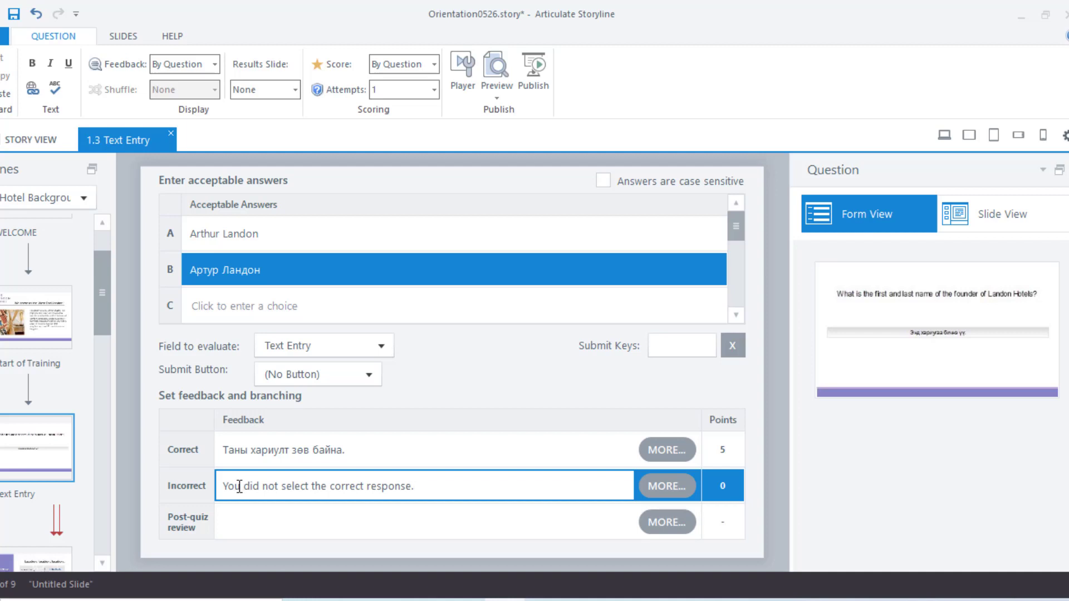
Review the post-quiz review field and the available choices for feedback, results slide and score
{"action": "left_click", "coordinate": [567, 526]}
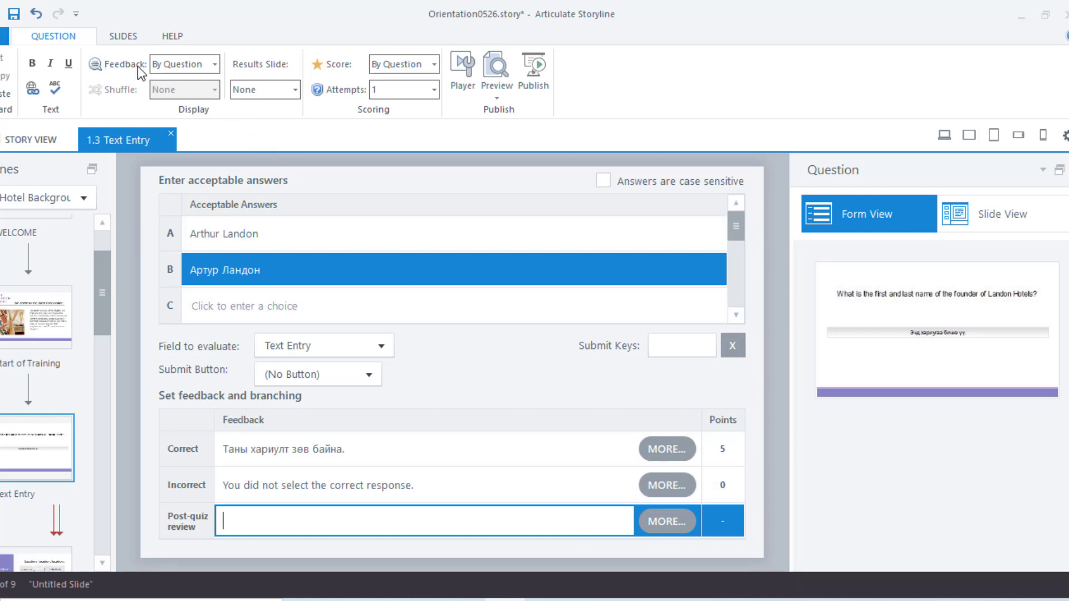
{"action": "left_click", "coordinate": [214, 68]}
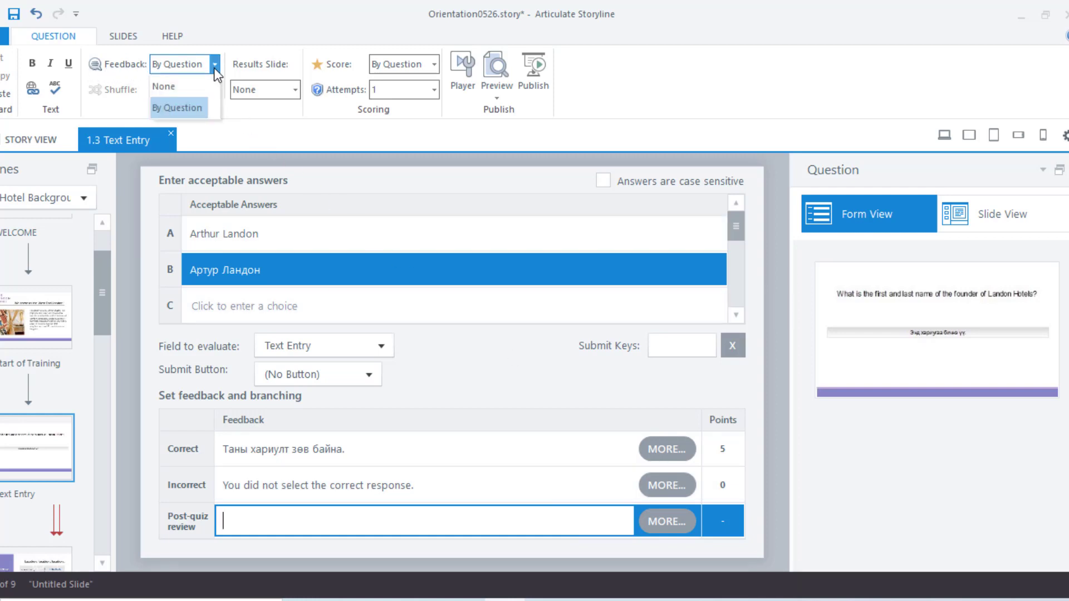
{"action": "left_click", "coordinate": [214, 68]}
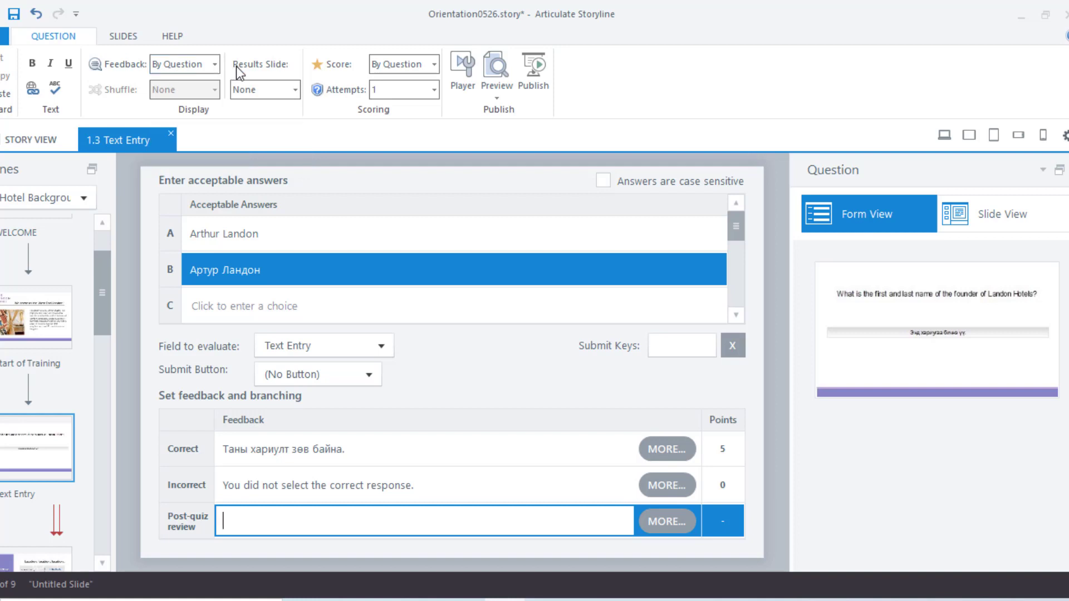
{"action": "left_click", "coordinate": [294, 90]}
{"action": "left_click", "coordinate": [294, 90]}
{"action": "left_click", "coordinate": [438, 69]}
{"action": "left_click", "coordinate": [438, 69]}
Set the question's attempts to 2 and select the whole Try again feedback text
{"action": "left_click", "coordinate": [434, 91]}
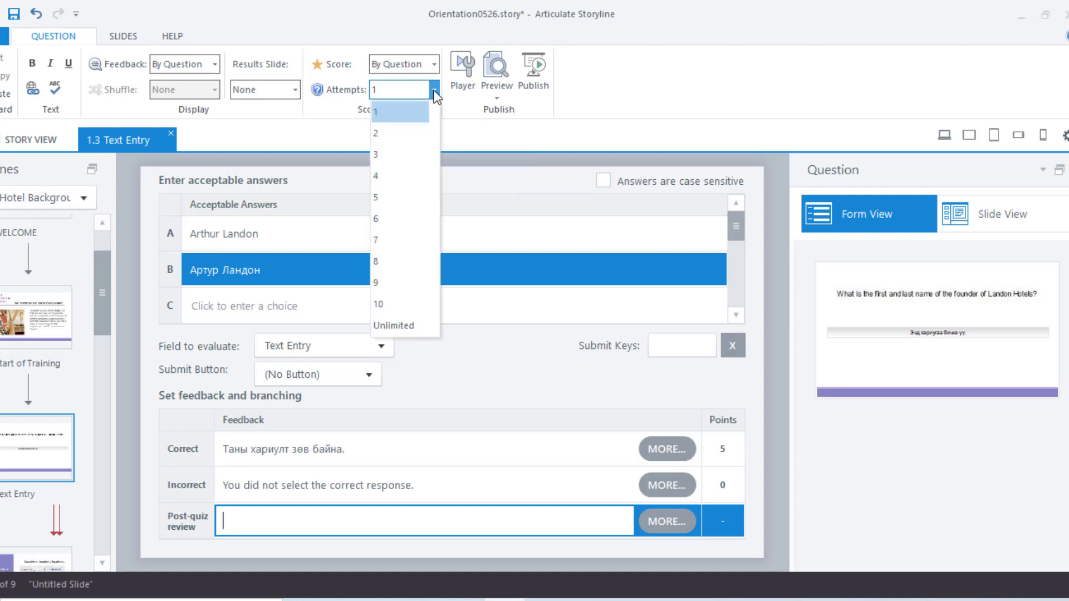
{"action": "left_click", "coordinate": [418, 135]}
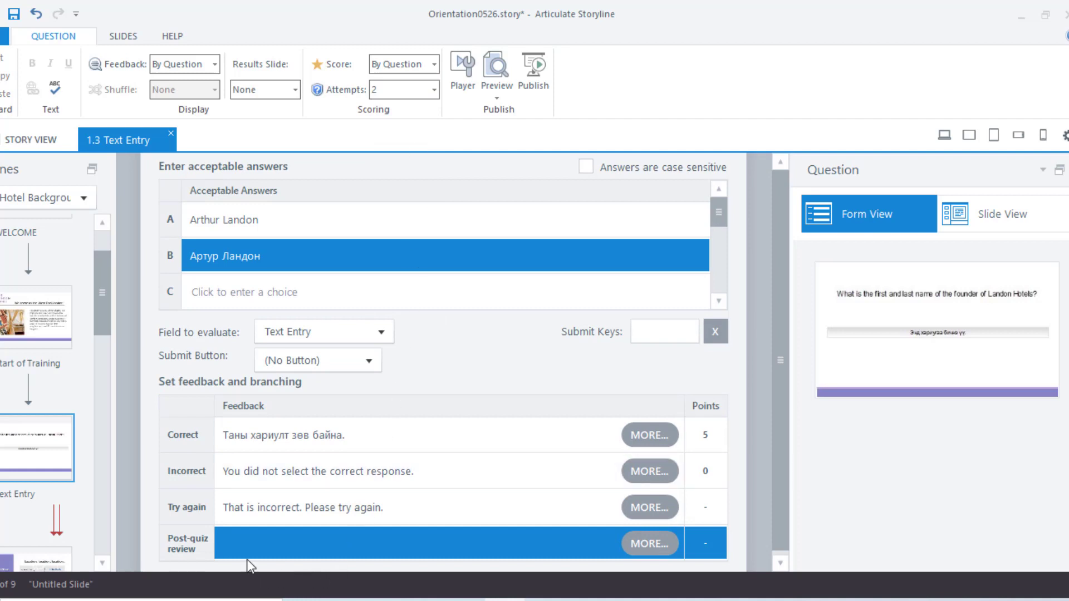
{"action": "left_click", "coordinate": [263, 514]}
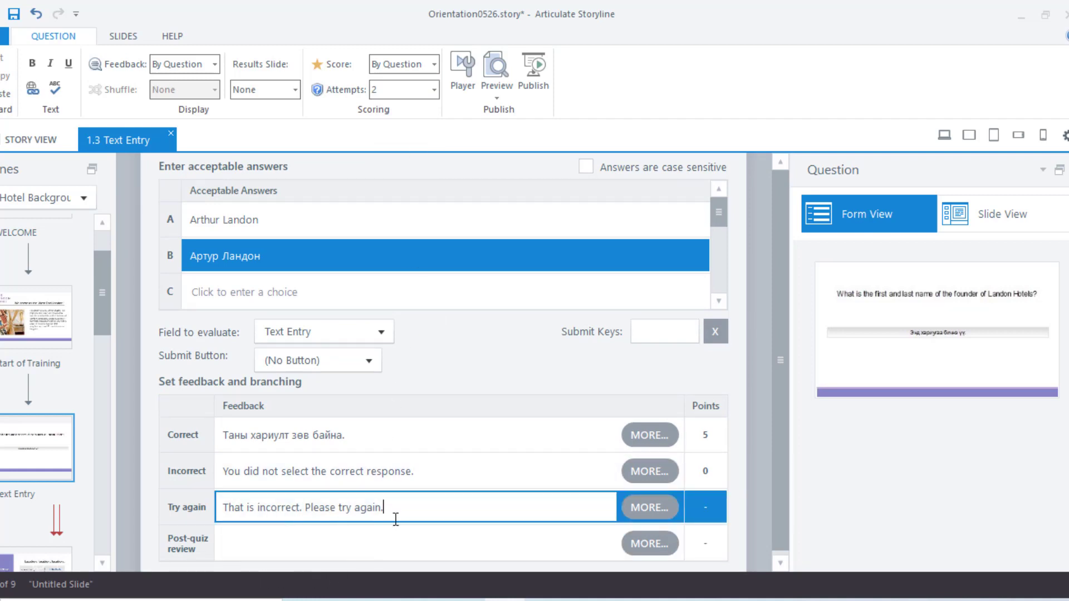
{"action": "triple_click", "coordinate": [361, 515]}
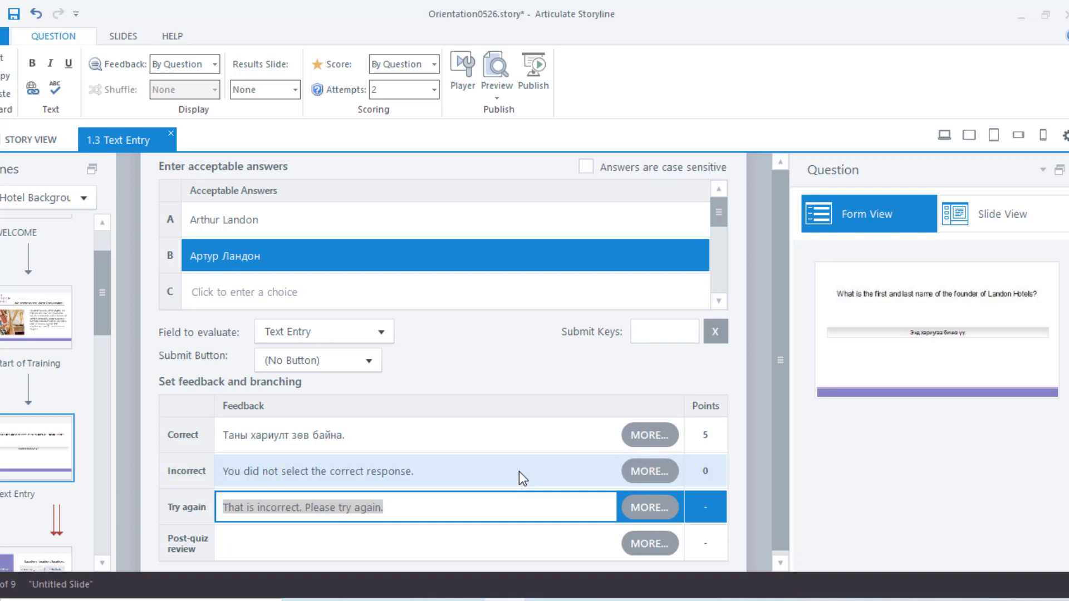
Preview this scene and start the training, advancing past the West End Landon introduction to the text entry question
{"action": "left_click", "coordinate": [496, 102]}
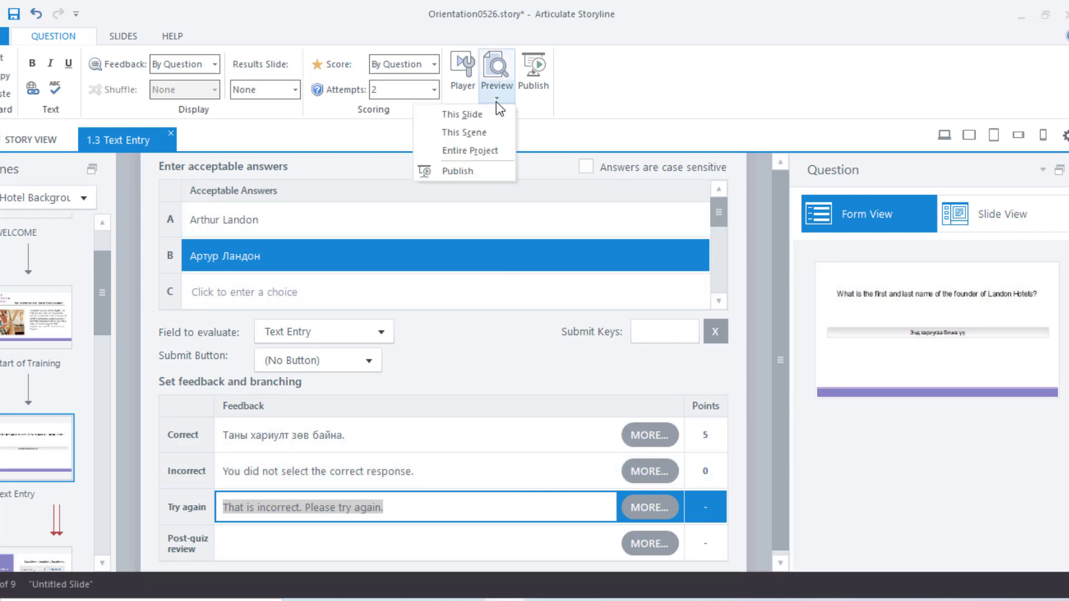
{"action": "left_click", "coordinate": [489, 133]}
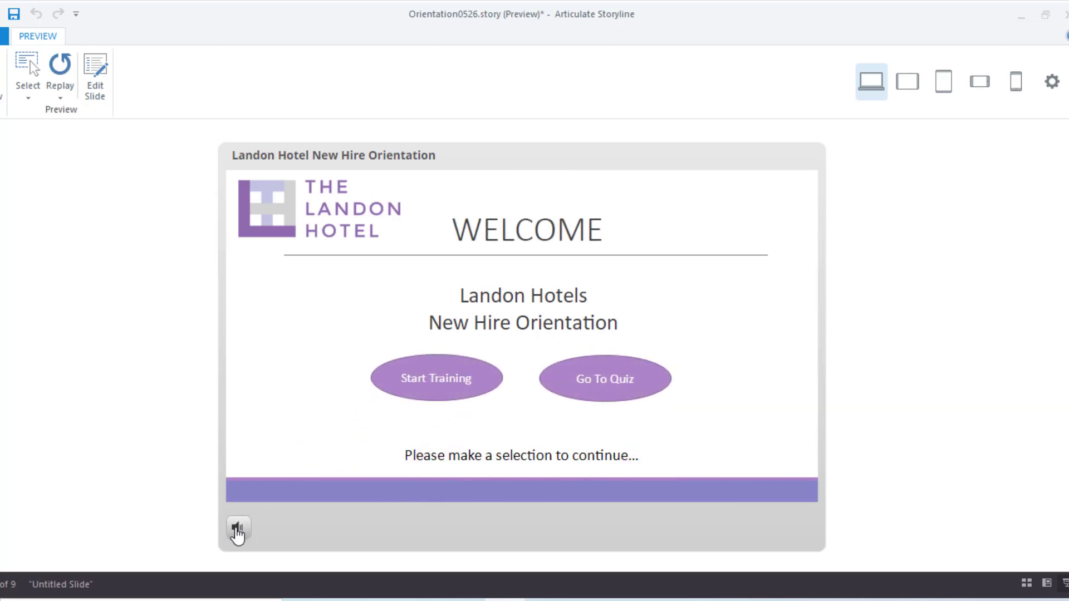
{"action": "mouse_move", "coordinate": [237, 533]}
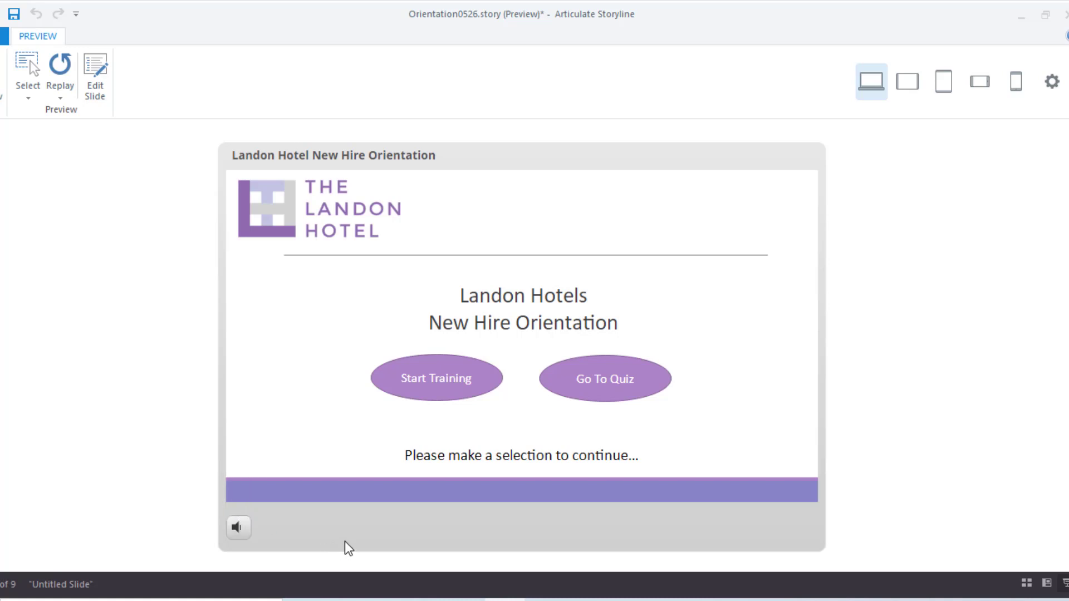
{"action": "left_click", "coordinate": [429, 401]}
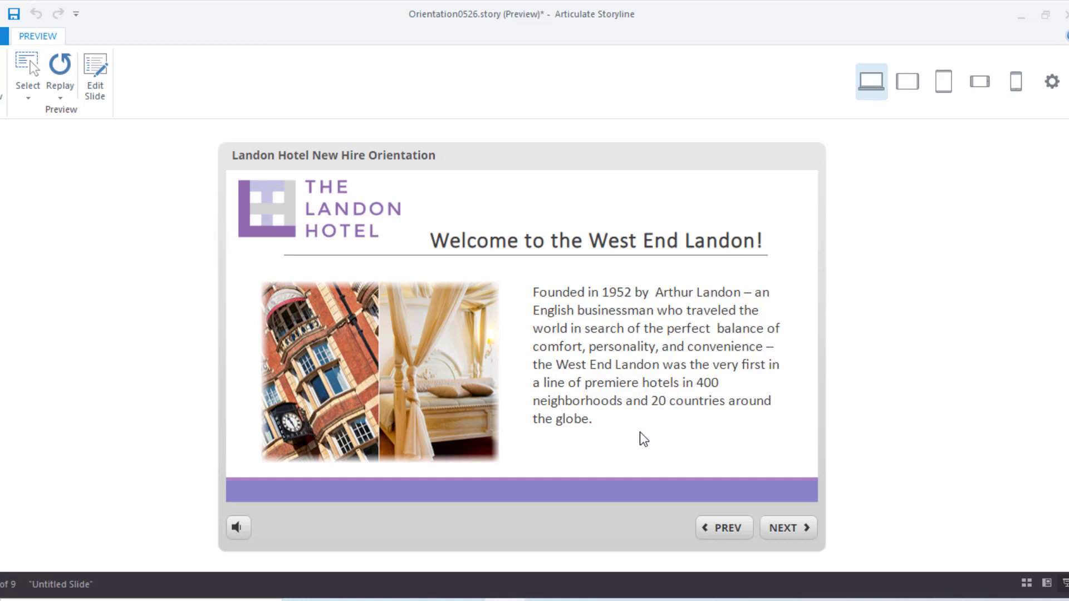
{"action": "left_click", "coordinate": [786, 528]}
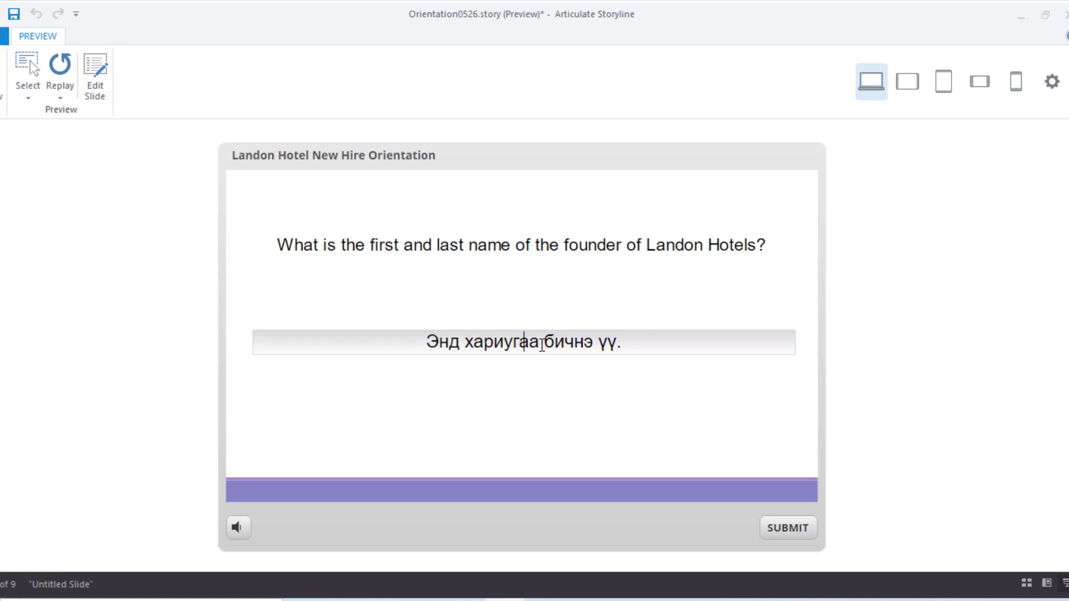
Test the question by submitting a misspelled Cyrillic version of the founder's full name, and choose to try again
{"action": "type", "text": "Арт"}
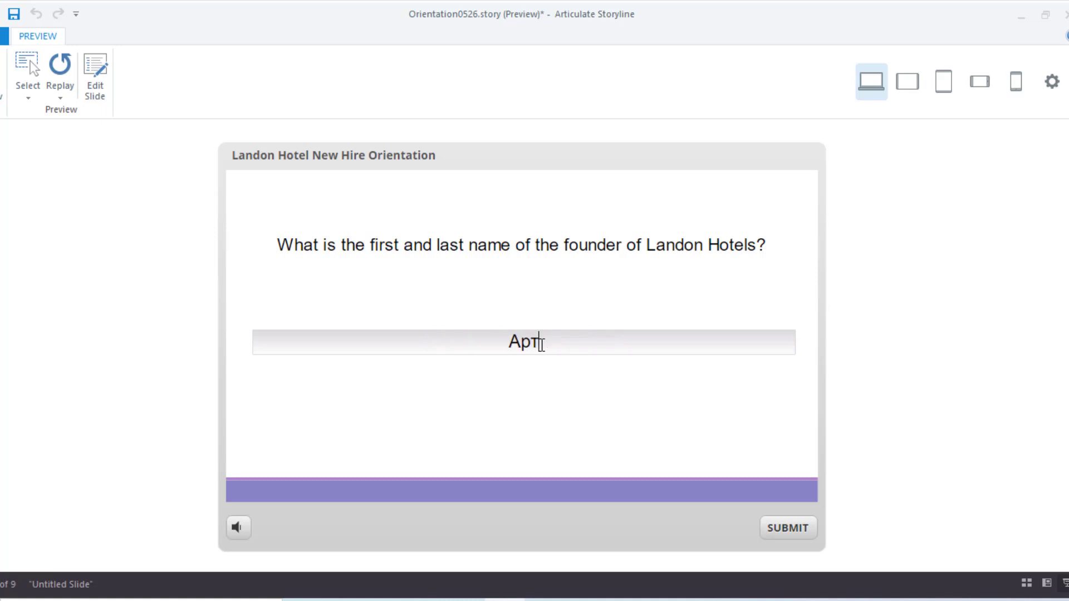
{"action": "type", "text": "ерЛ"}
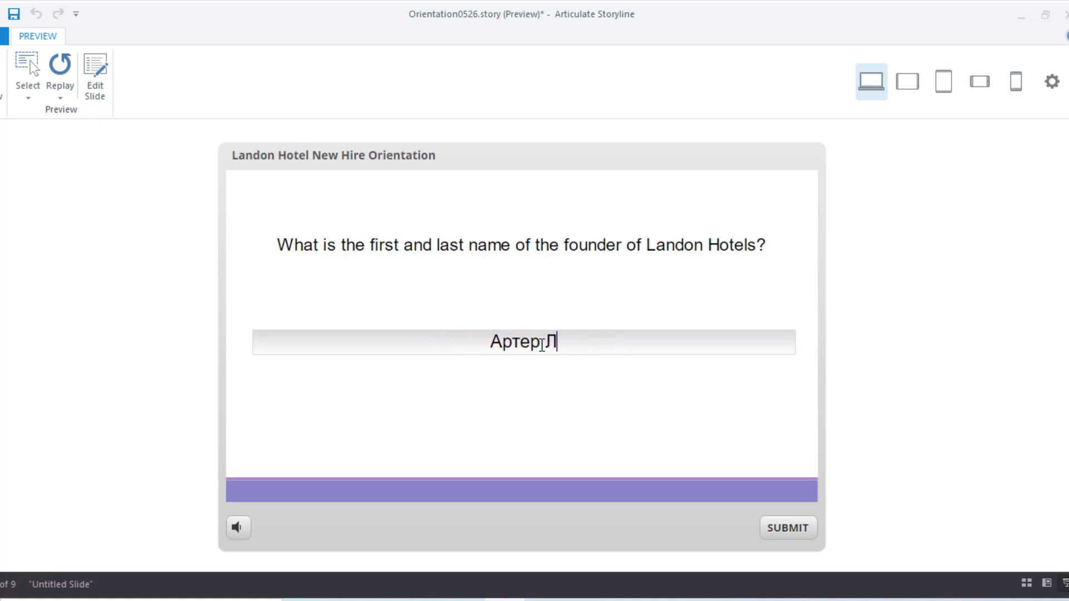
{"action": "key", "text": "BackSpace"}
{"action": "type", "text": "Ландон"}
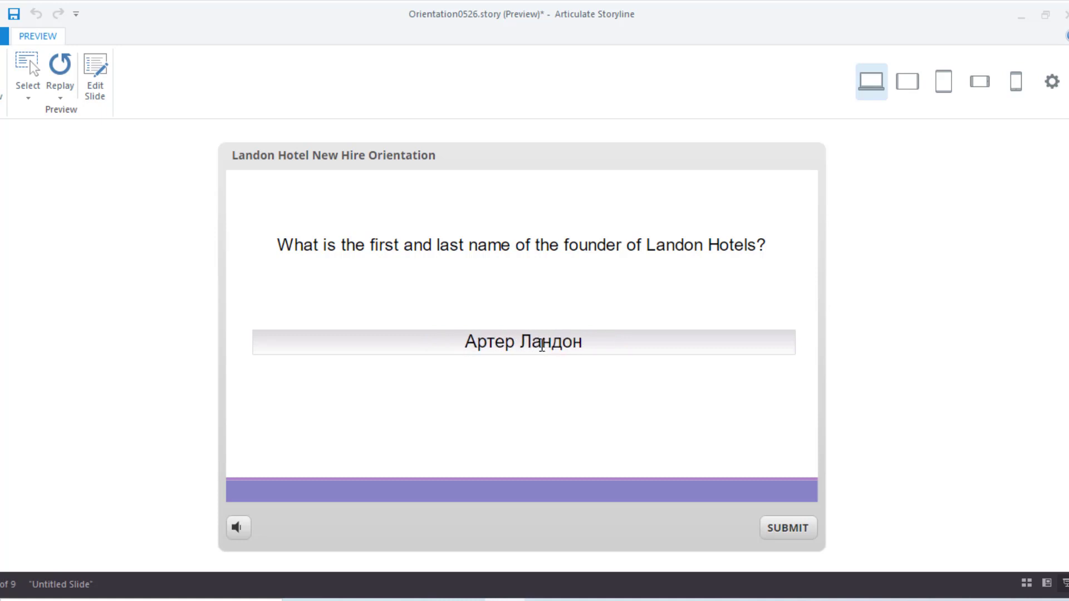
{"action": "left_click", "coordinate": [793, 533]}
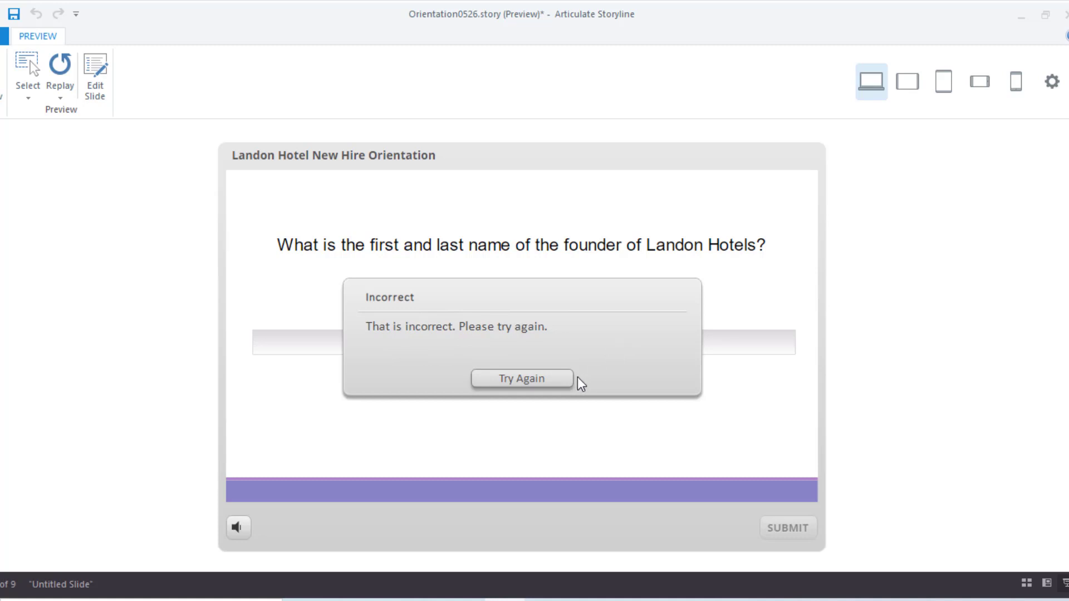
{"action": "left_click", "coordinate": [552, 384]}
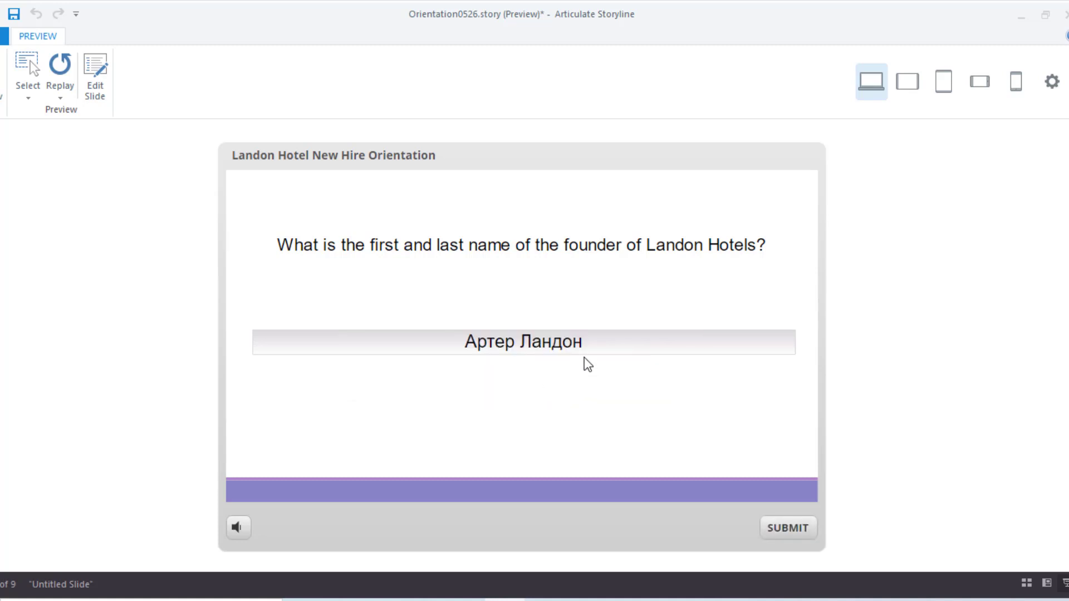
Correct the first name's spelling by replacing "е" with "у", submit the answer again and continue past the feedback
{"action": "left_click", "coordinate": [504, 341]}
{"action": "key", "text": "BackSpace"}
{"action": "type", "text": "у"}
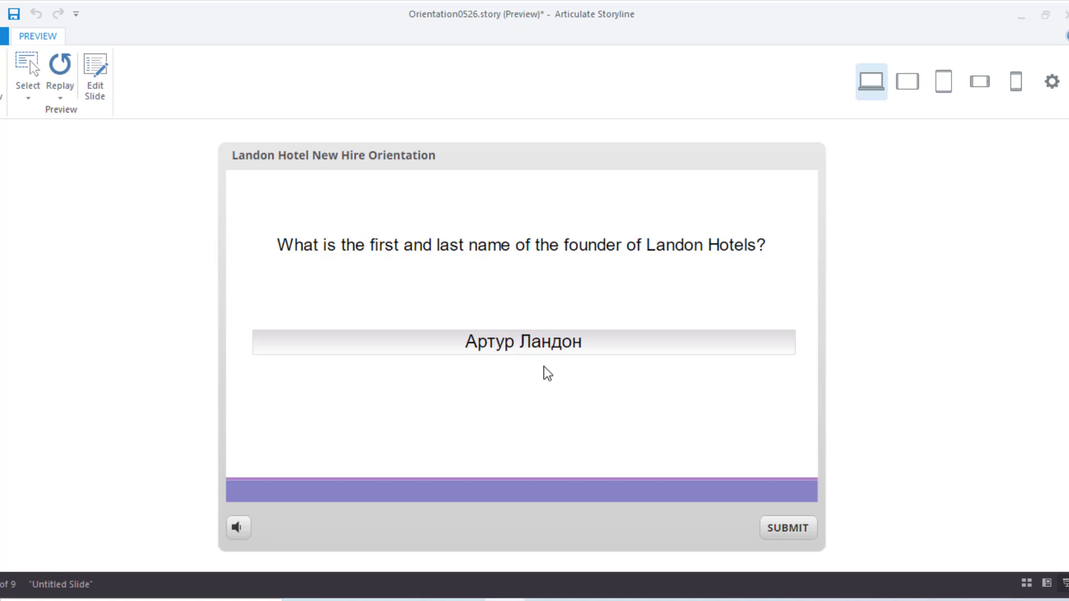
{"action": "left_click", "coordinate": [781, 536]}
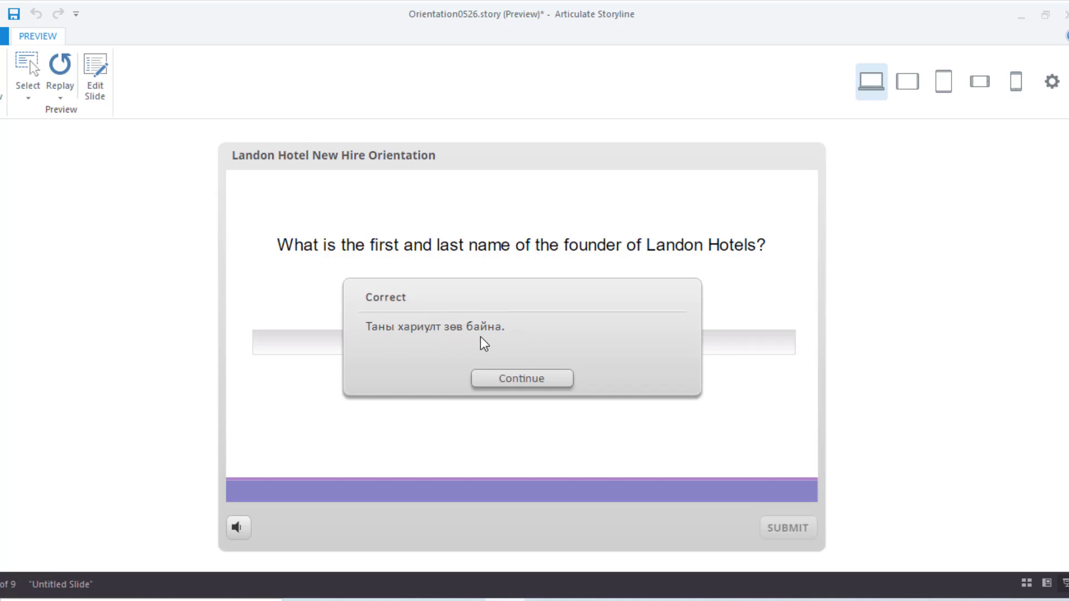
{"action": "left_click", "coordinate": [554, 383]}
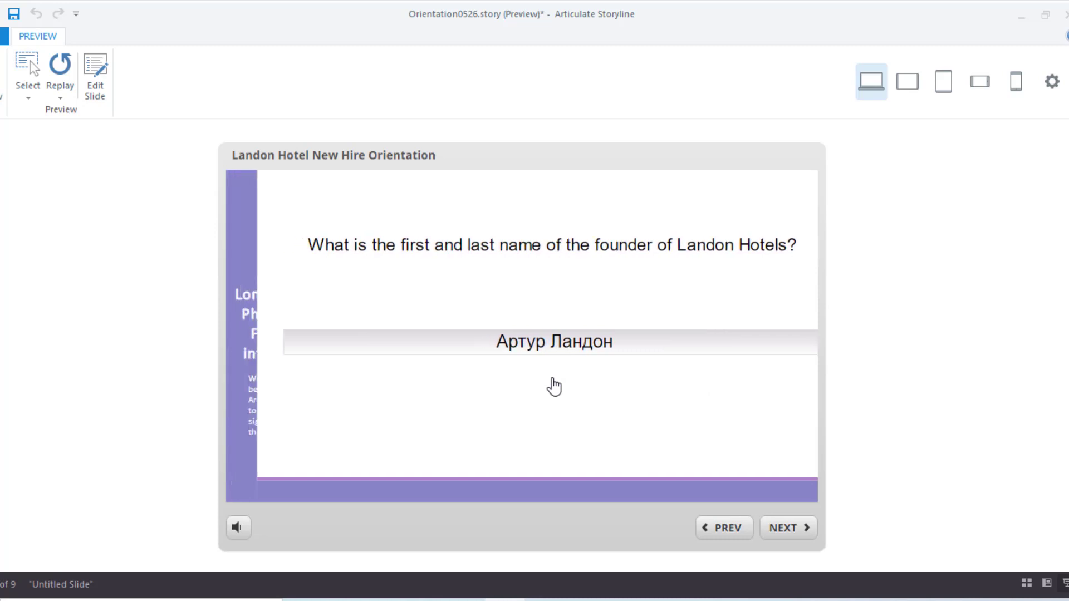